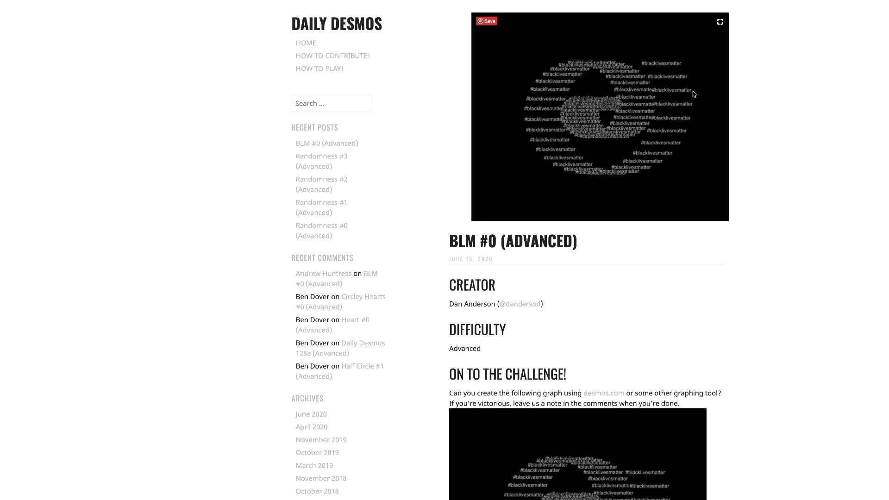
scroll(682, 124, "down", 1)
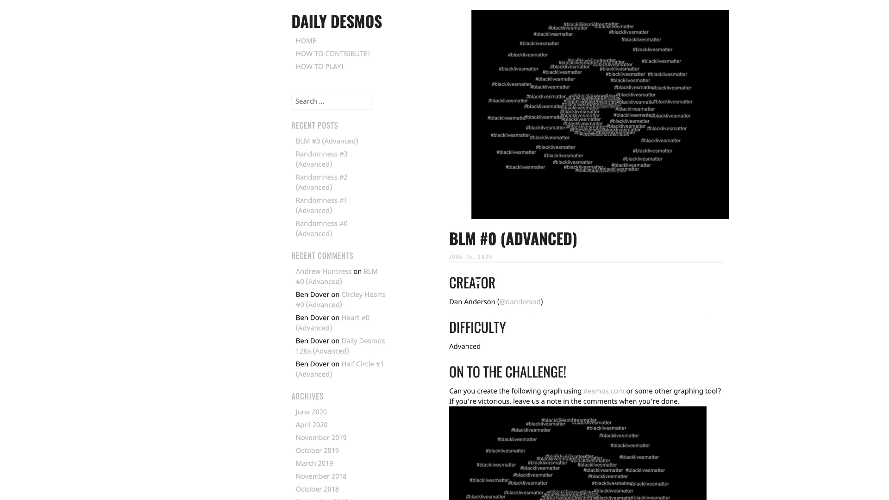
scroll(632, 324, "down", 3)
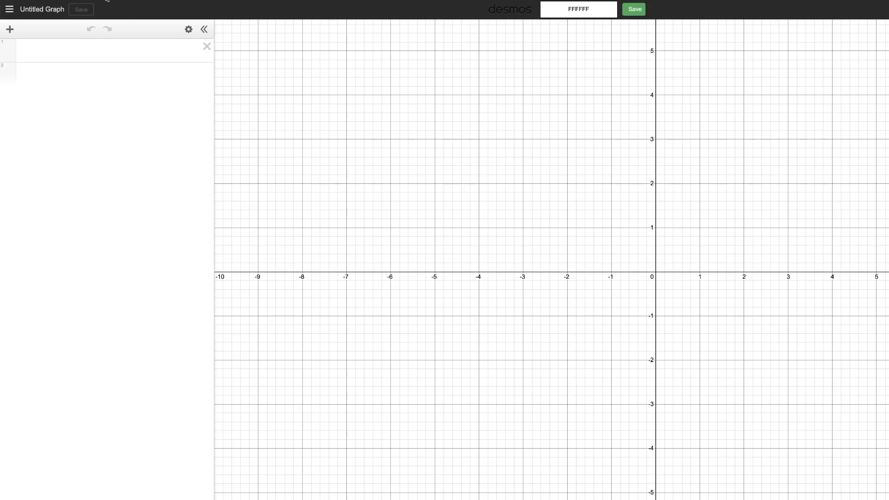
- Save the untitled graph with the title "#BLM #0 Mister H here to help"
left_click(44, 9)
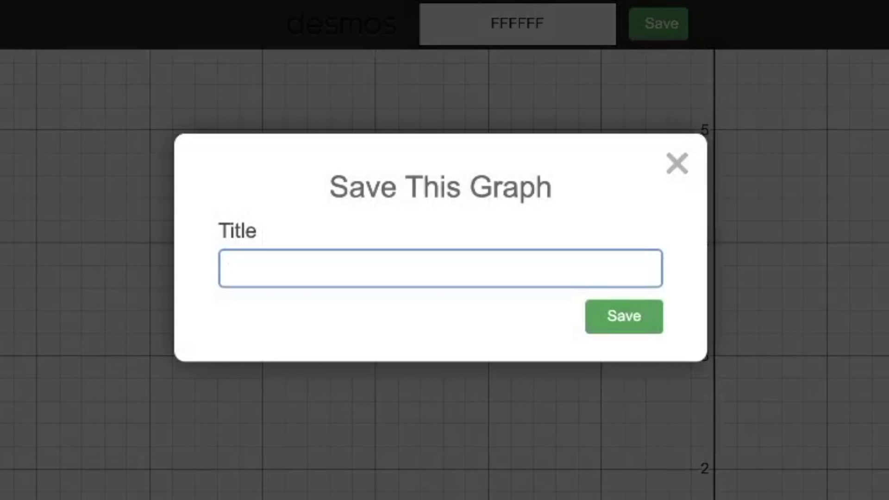
type("#BLM")
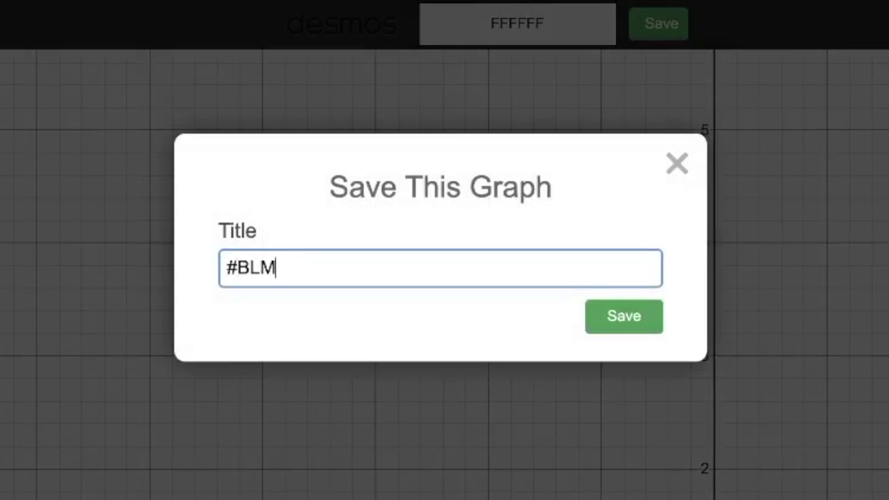
type(" #0 Mis")
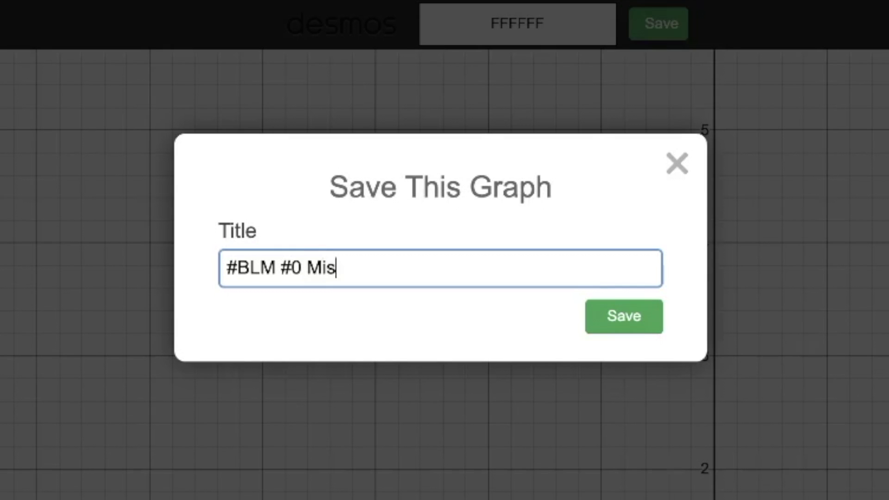
type("ter H here to ")
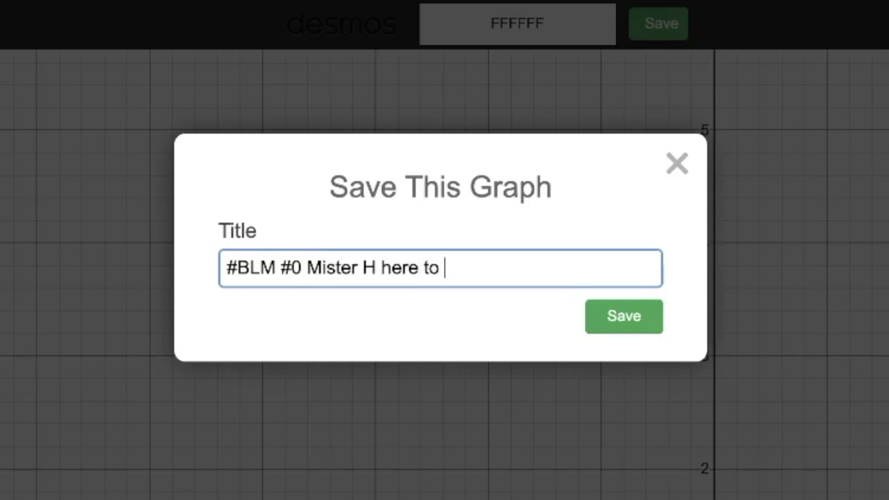
type("help")
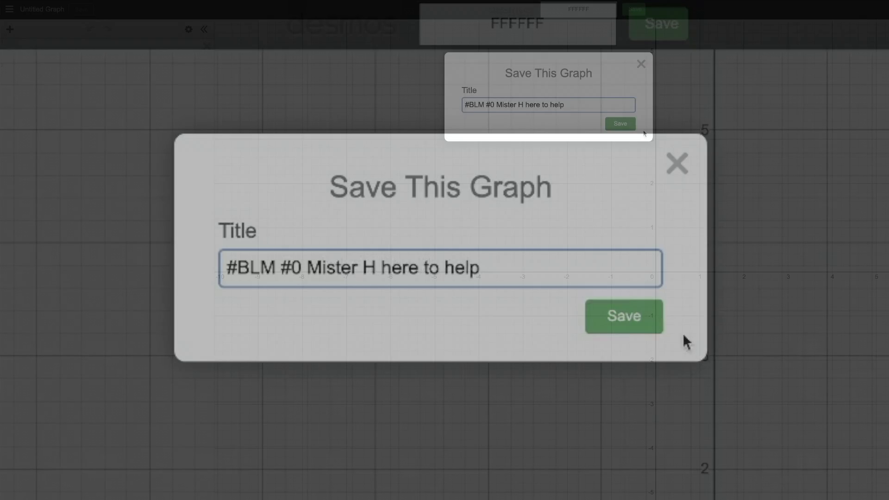
left_click(624, 317)
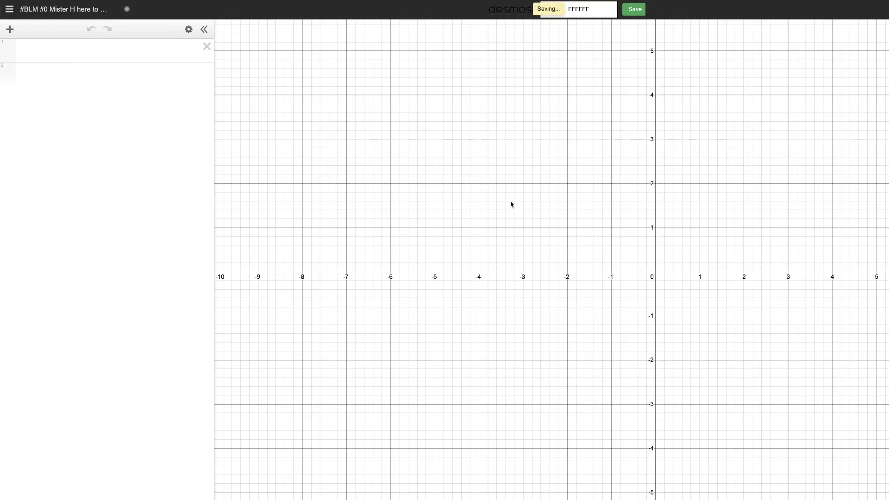
- Plot a point at (0,0) in the first expression and set its color to black
left_click_drag(476, 214, 398, 216)
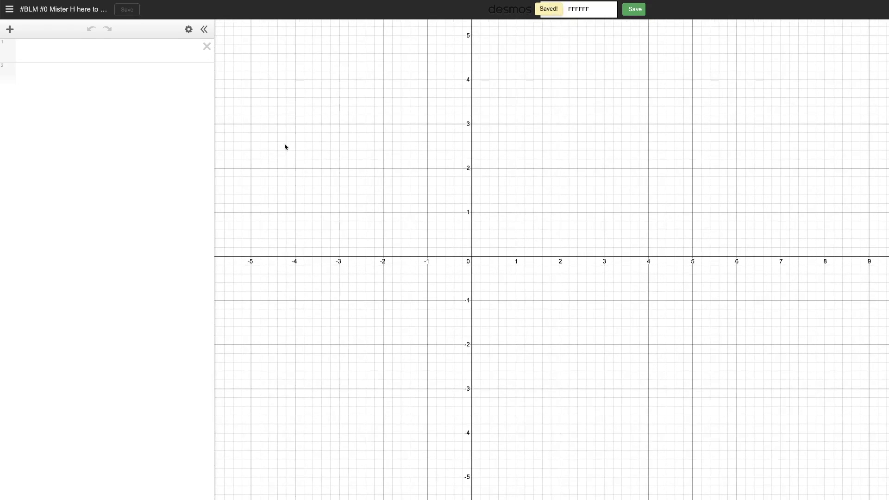
left_click(55, 49)
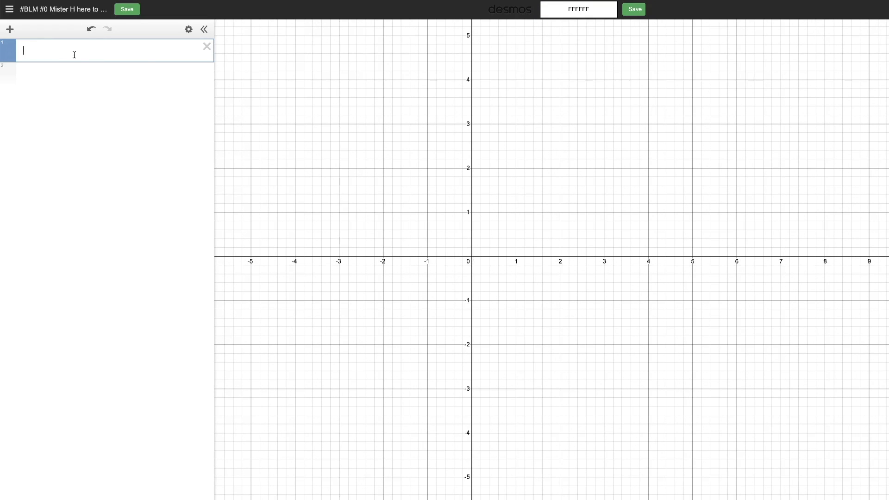
type("(0")
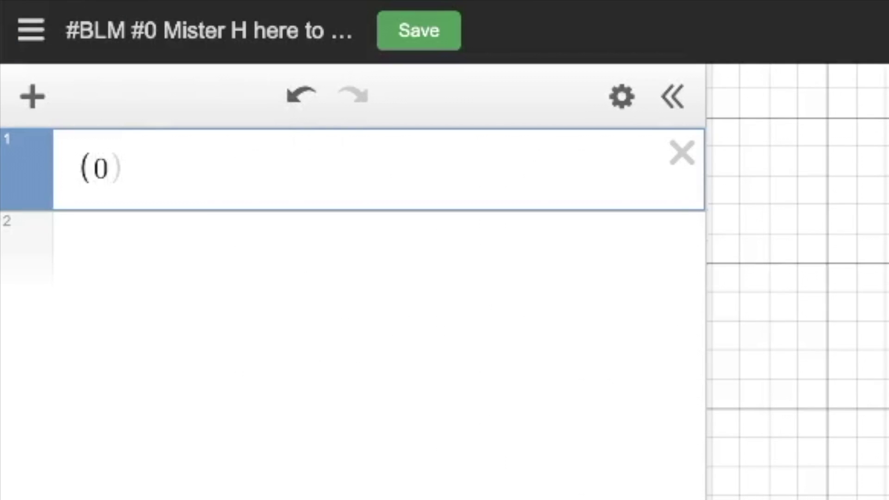
type(",0)")
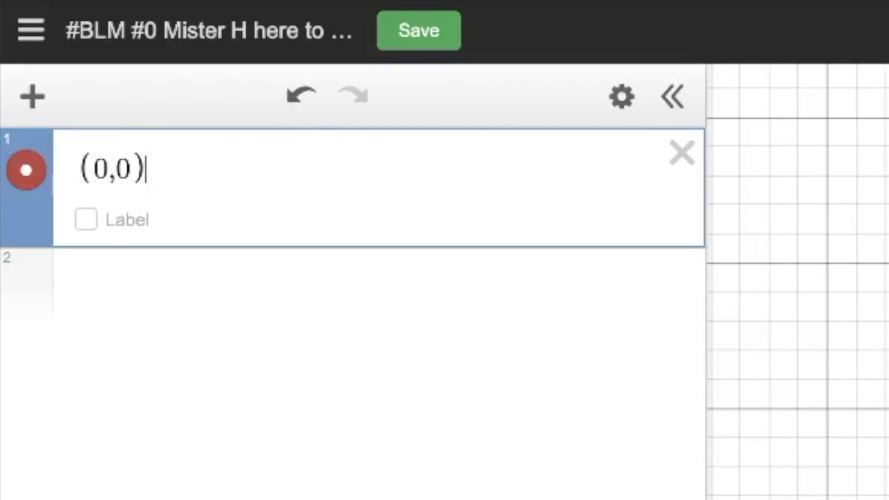
left_click(28, 186)
left_click(349, 213)
left_click(512, 206)
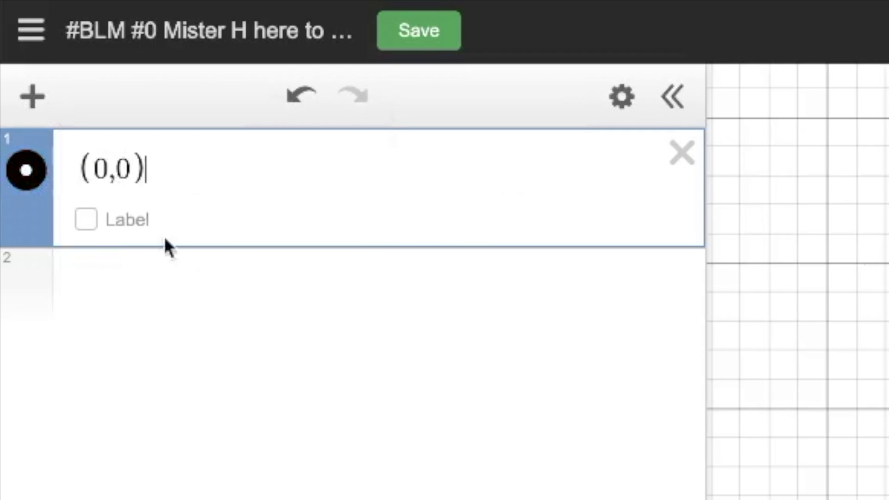
- Label the point "#blacklivesmatter" and hide its marker so only the label text is drawn
left_click(88, 221)
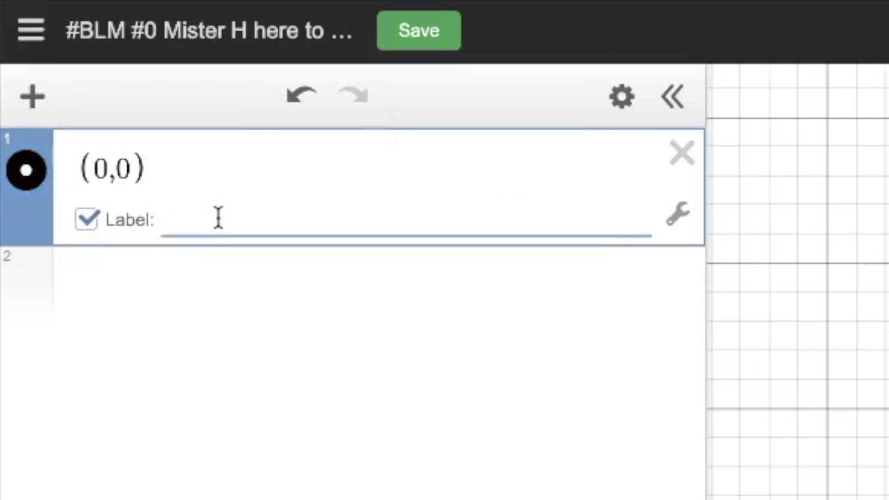
type("#blacklive")
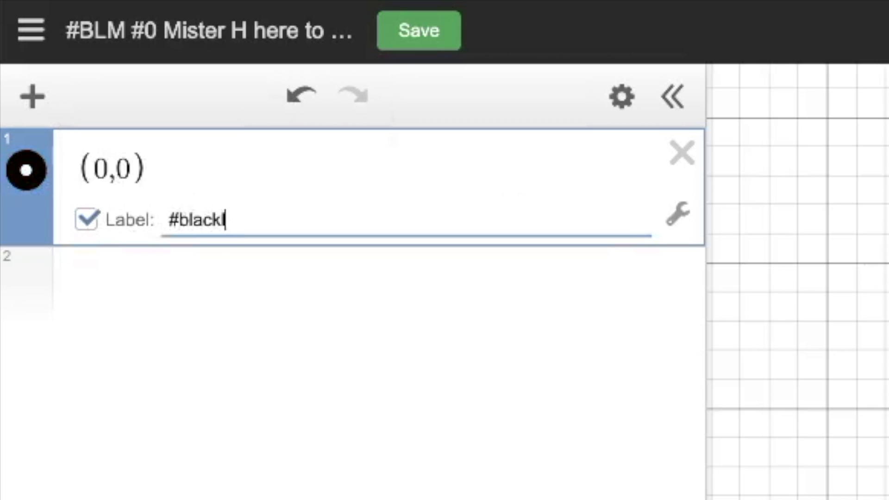
type("smatter")
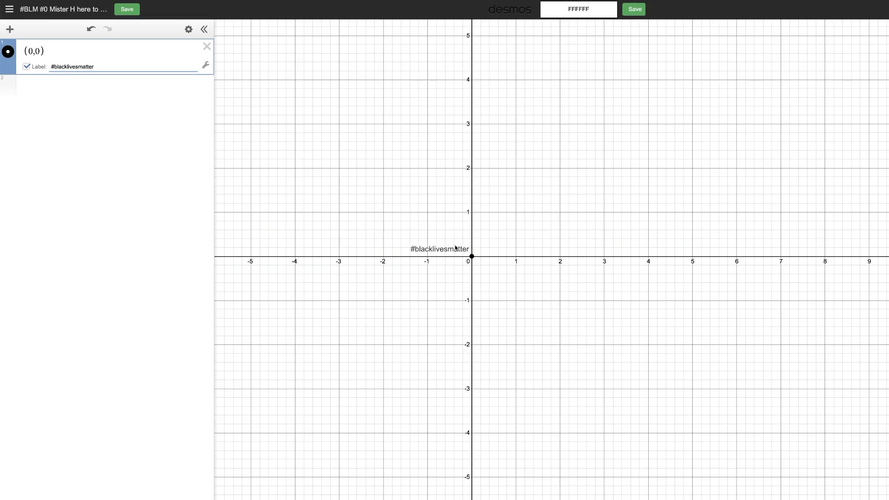
left_click(8, 52)
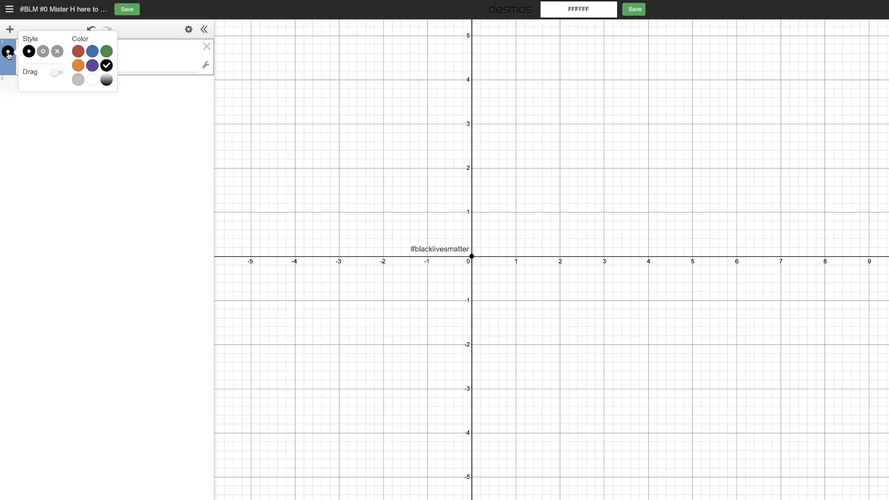
left_click(25, 101)
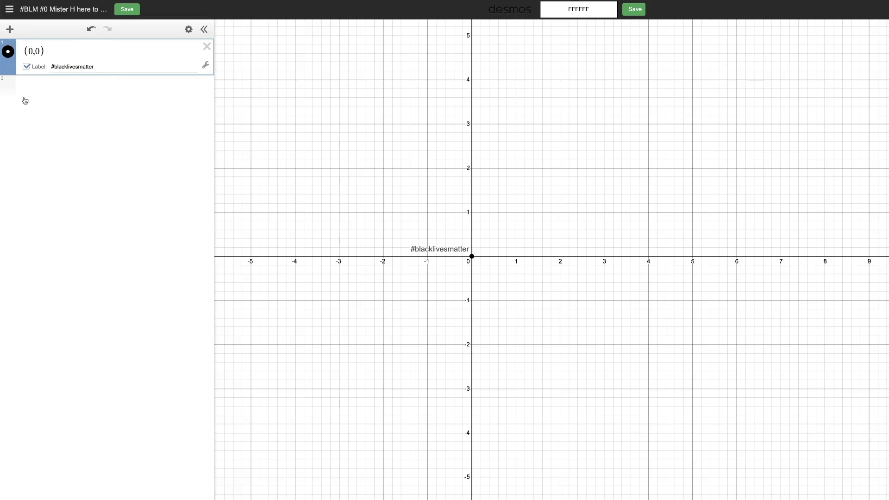
left_click(10, 56)
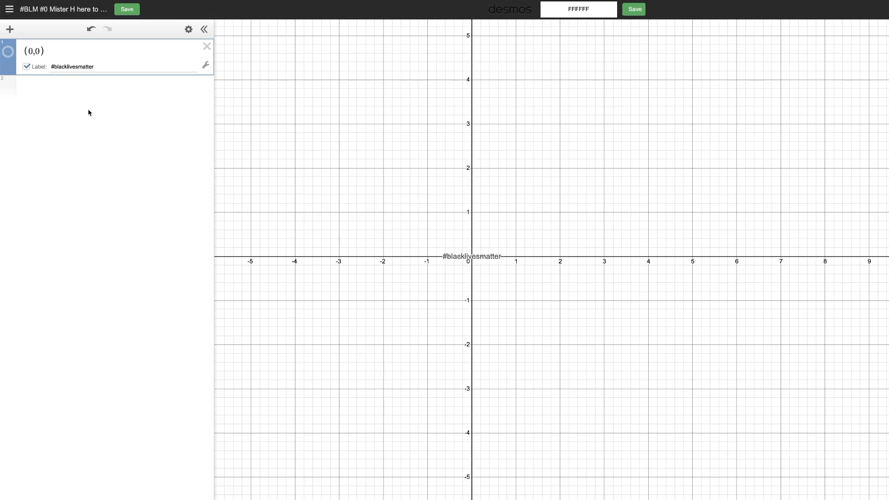
- Add a slider t=0 in the second expression and set its range from 0 to 20
left_click(47, 94)
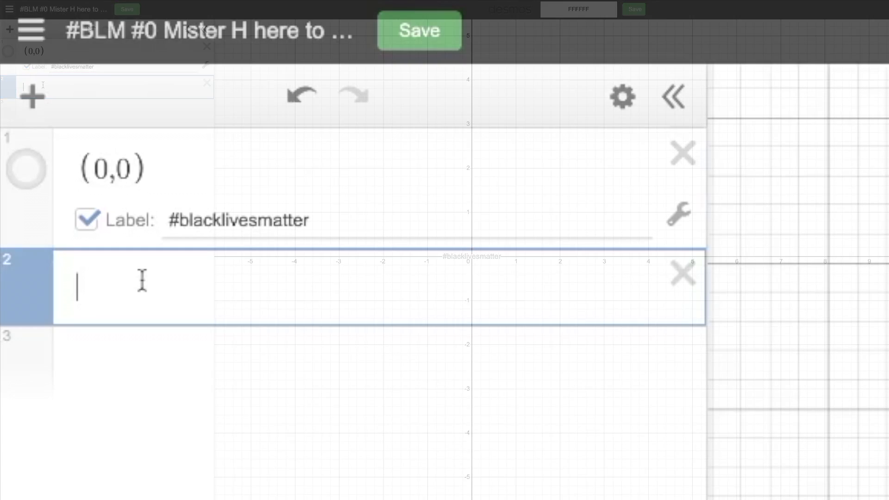
type("t=0")
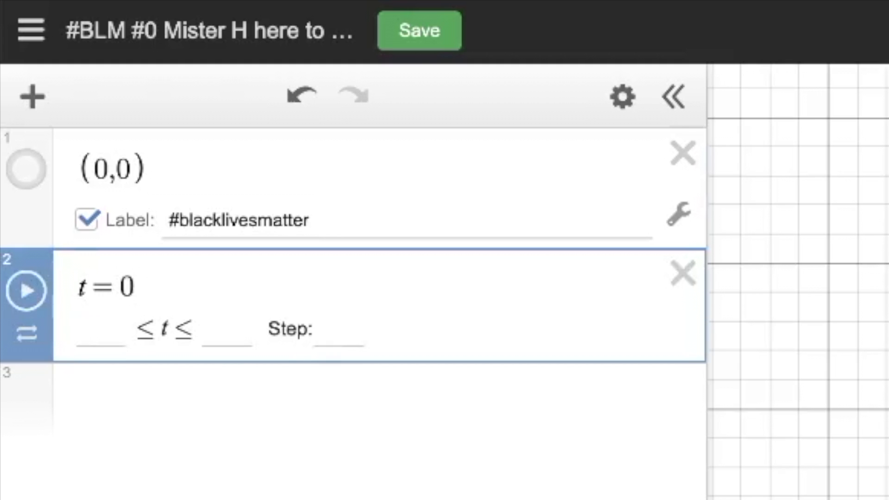
key("Return")
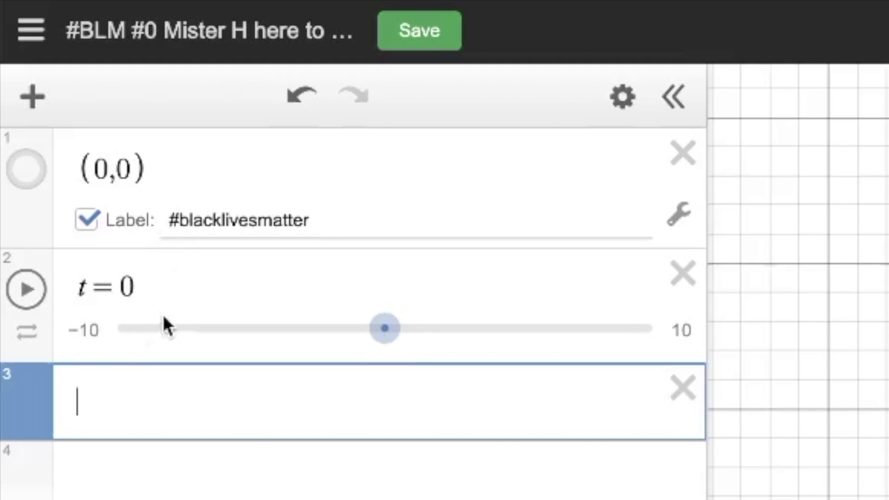
left_click(86, 338)
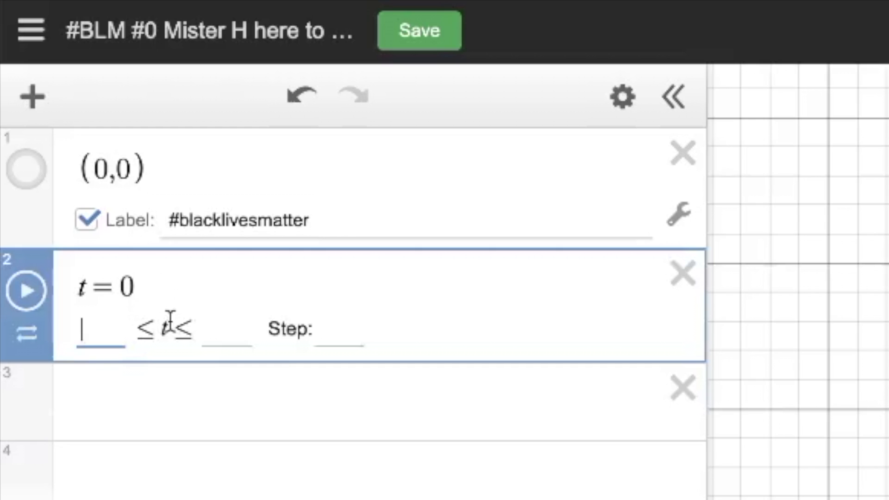
type("0")
left_click(246, 333)
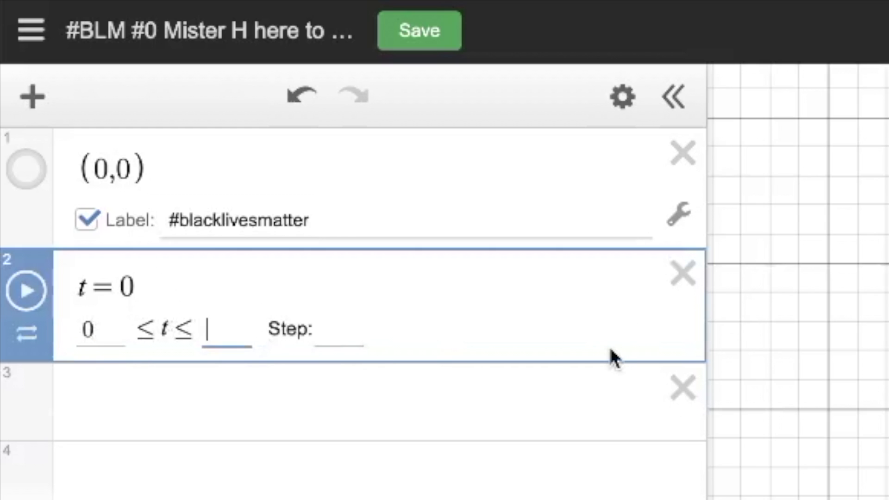
type("20")
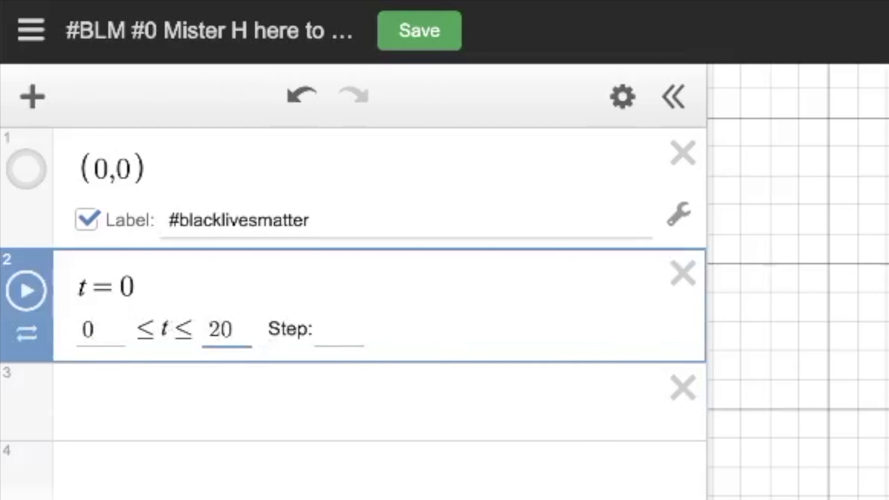
left_click(410, 416)
- Preview the t slider's animation, stop it and return t to 0
left_click(27, 291)
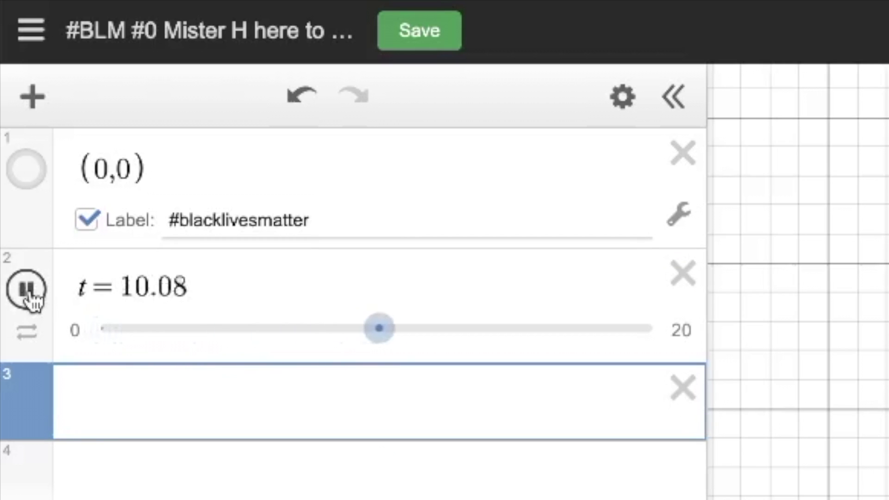
left_click(26, 291)
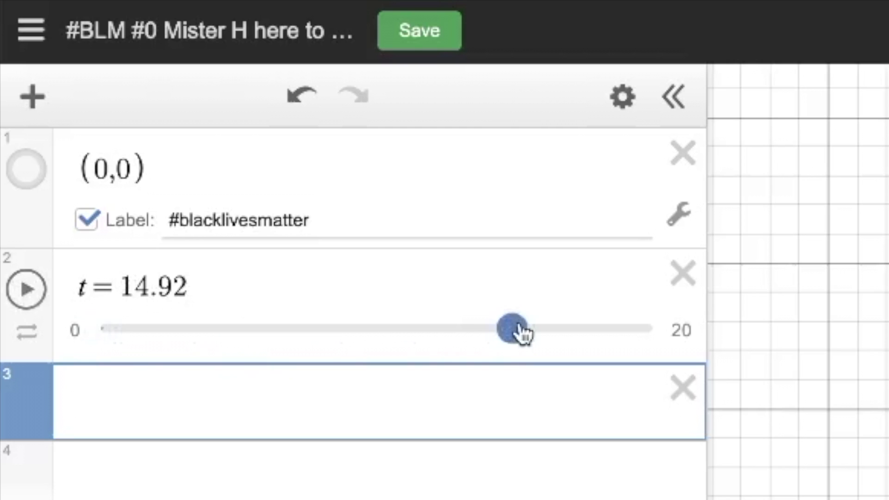
left_click_drag(523, 334, 103, 329)
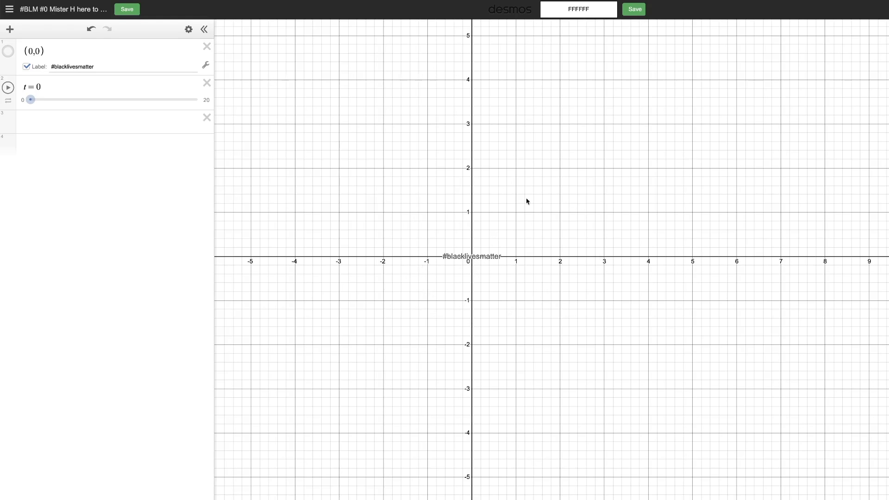
- Change the labeled point's coordinates to (cos t, sin t) and start animating the t slider
left_click(33, 51)
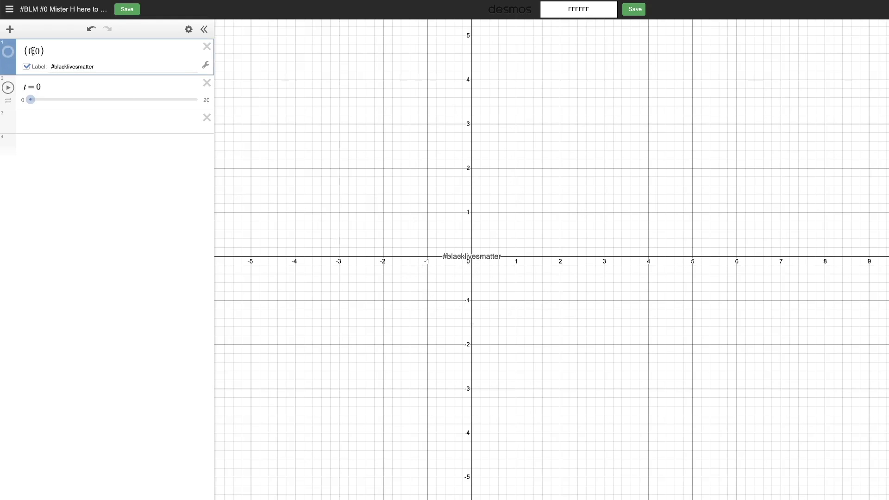
type("sin t")
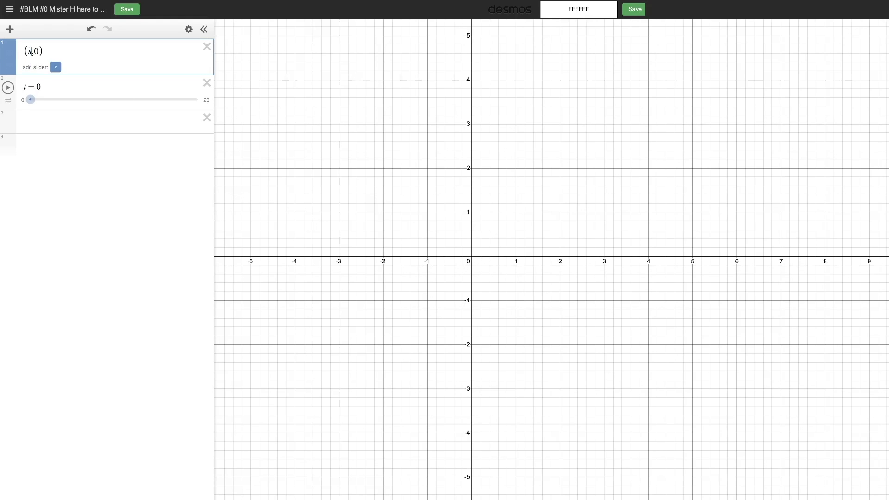
key("BackSpace")
key("BackSpace")
key("BackSpace")
key("BackSpace")
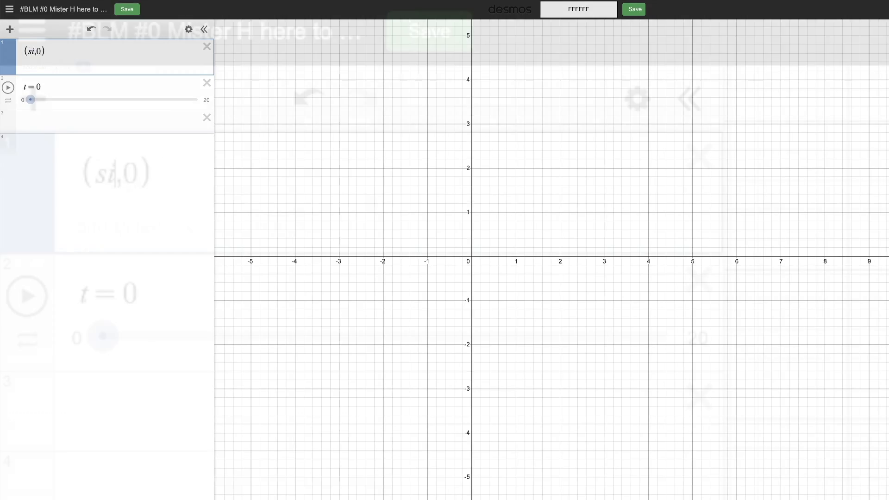
type("cos t")
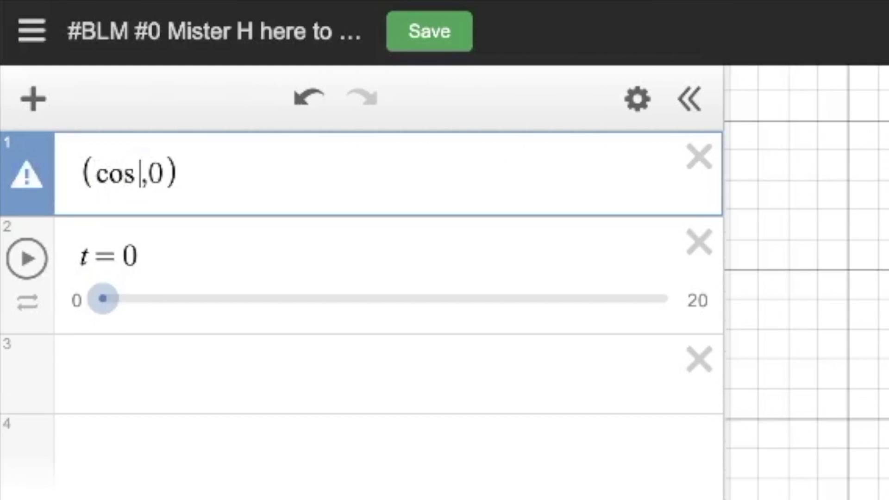
key("BackSpace")
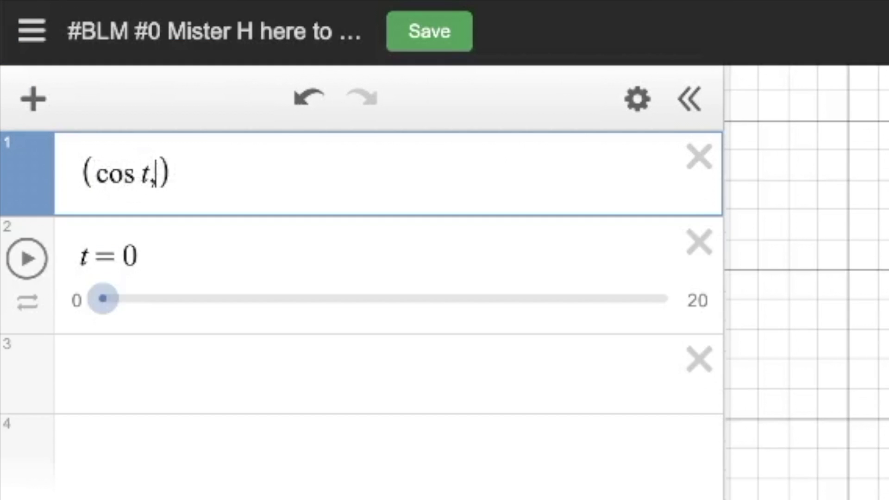
type("sin t")
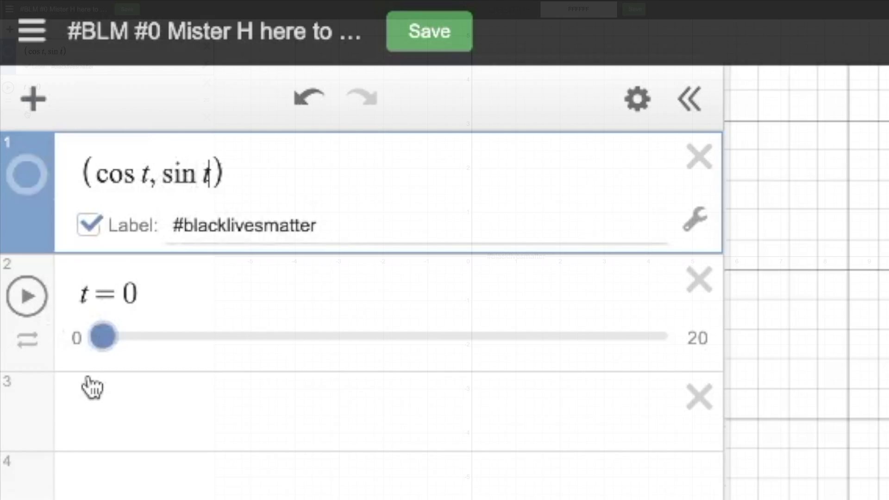
left_click(26, 299)
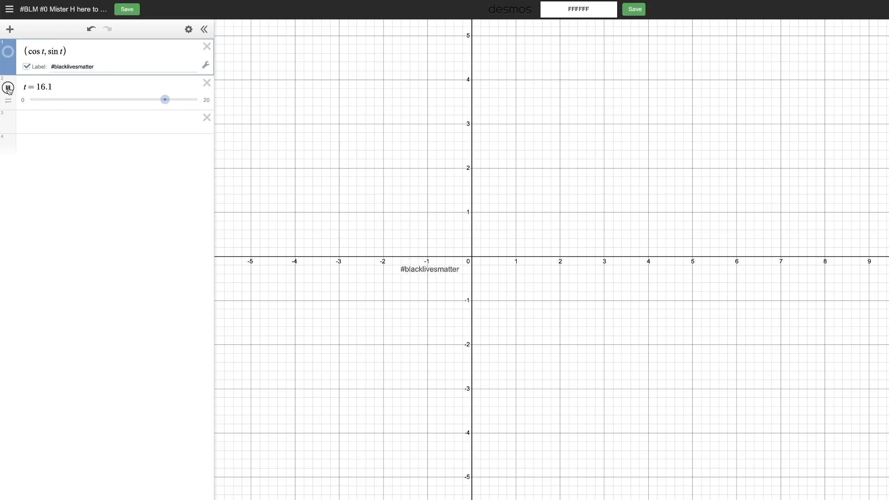
- Stop the slider animation, return t to 0 and change the labeled point's coordinates to (t cos t, t sin t)
left_click(9, 88)
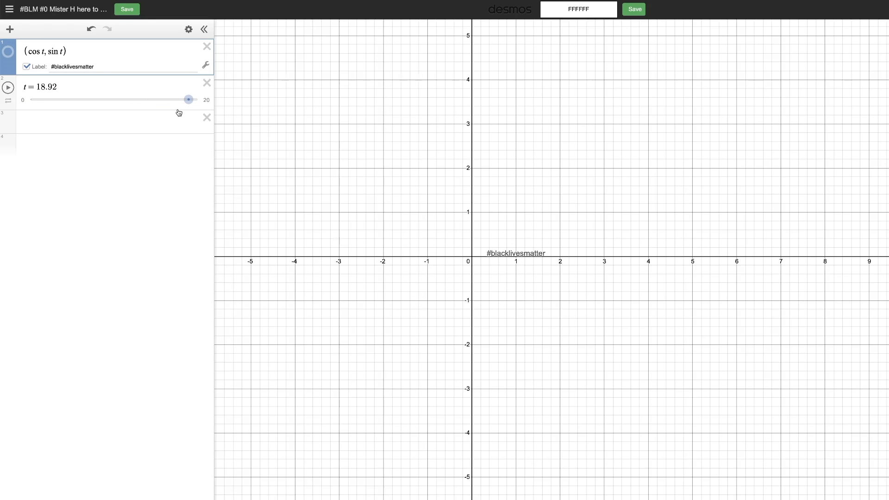
left_click_drag(189, 99, 28, 102)
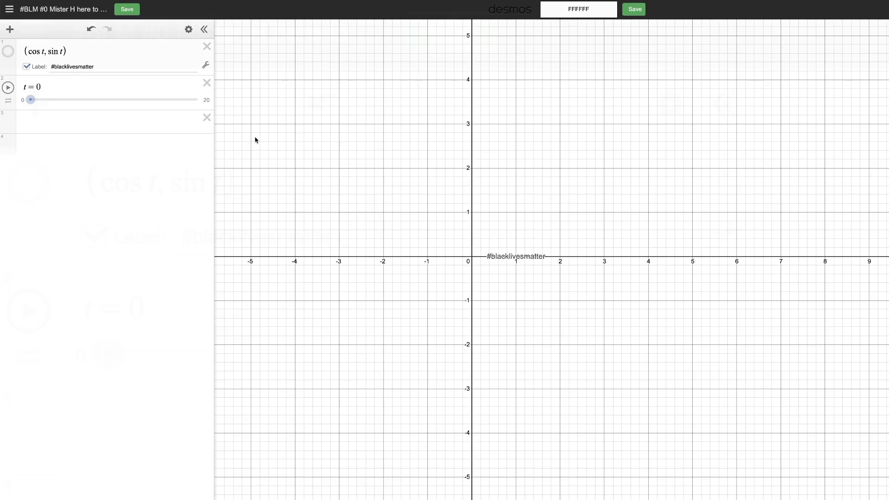
left_click(27, 52)
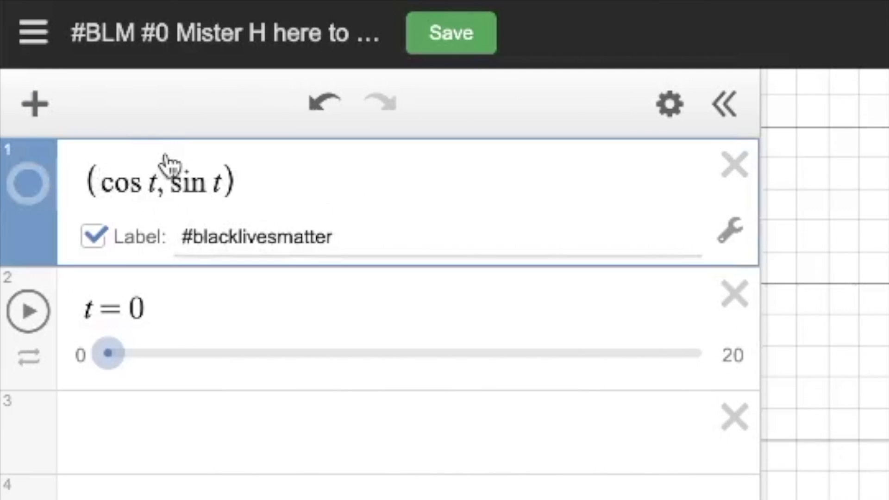
type("t")
left_click(181, 184)
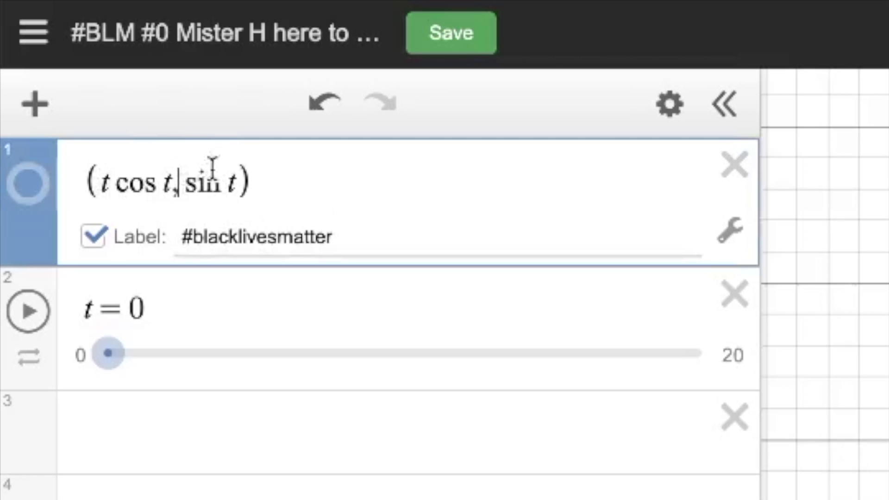
type("t")
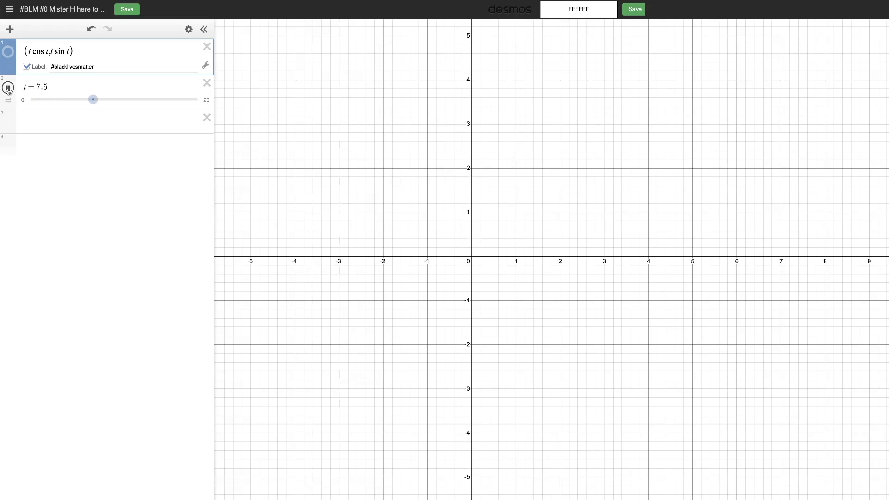
- Stop the t animation, return t to 0 and define the list T=[0,0.1...t] in the third expression
left_click(8, 88)
left_click_drag(116, 102, 29, 100)
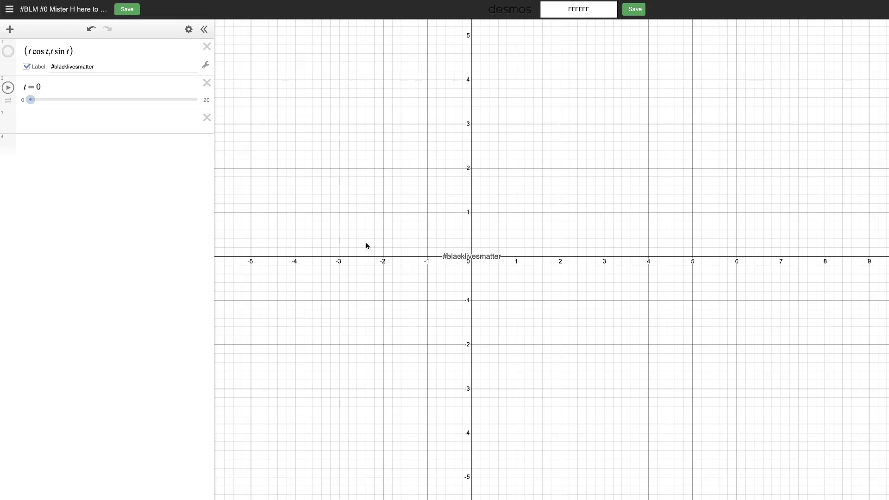
left_click(52, 122)
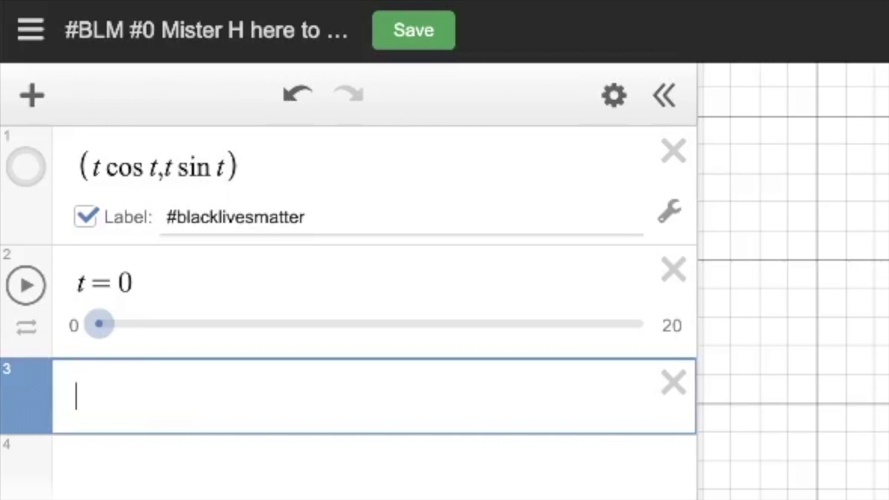
type("T=")
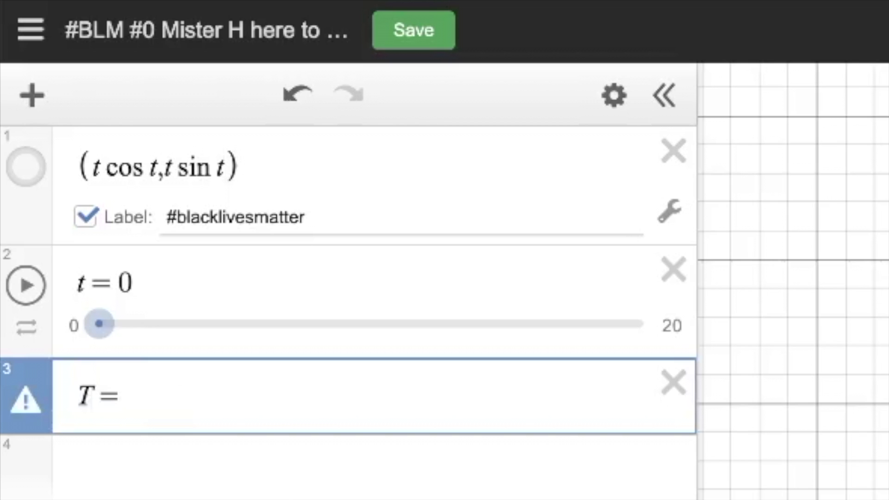
type("[")
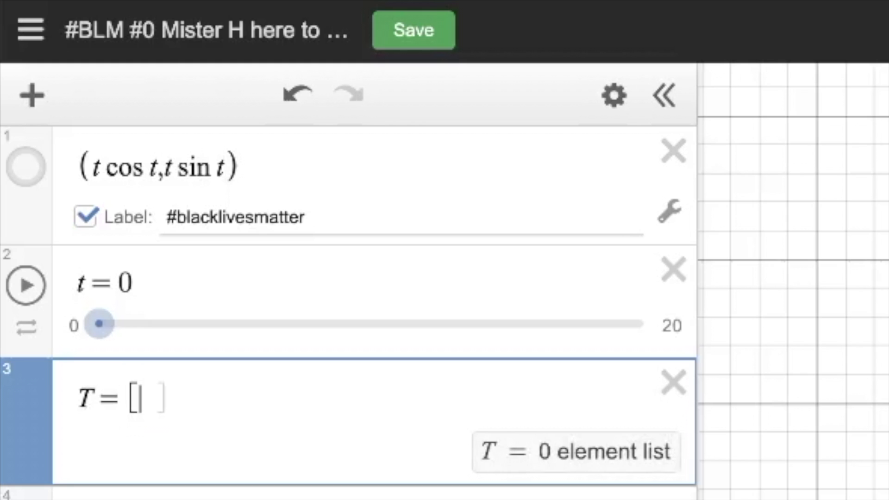
type("0")
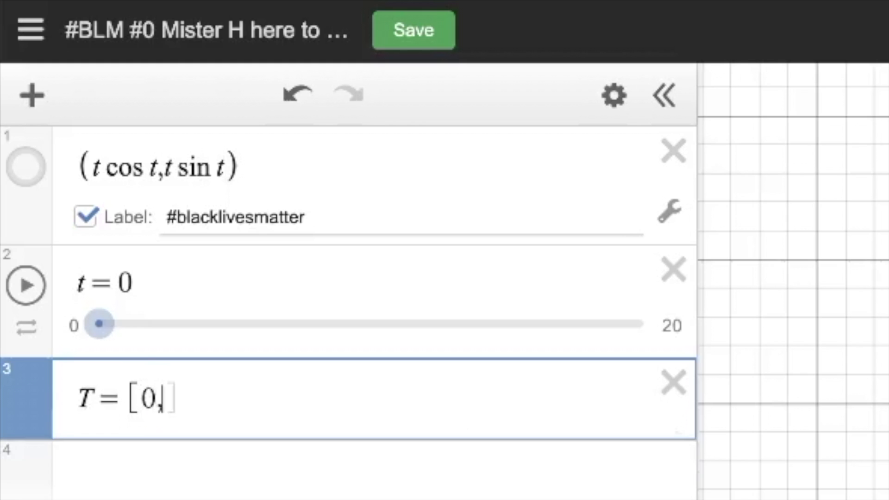
type(",0.1")
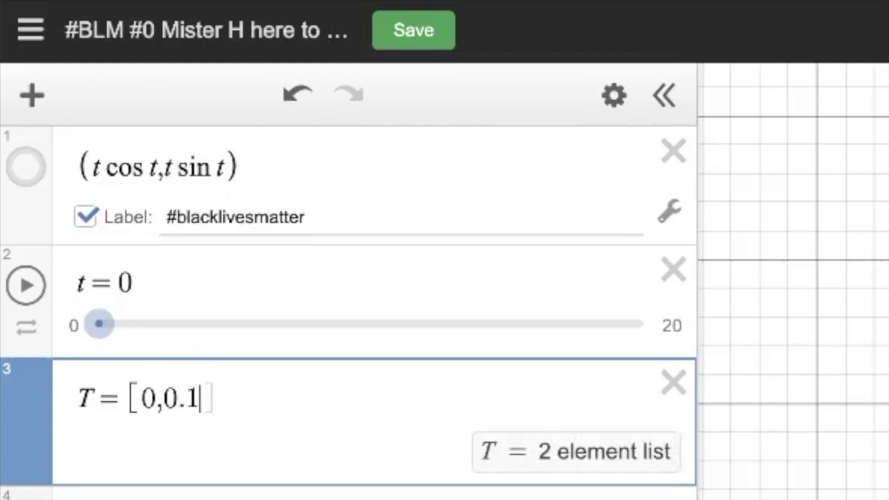
type("...")
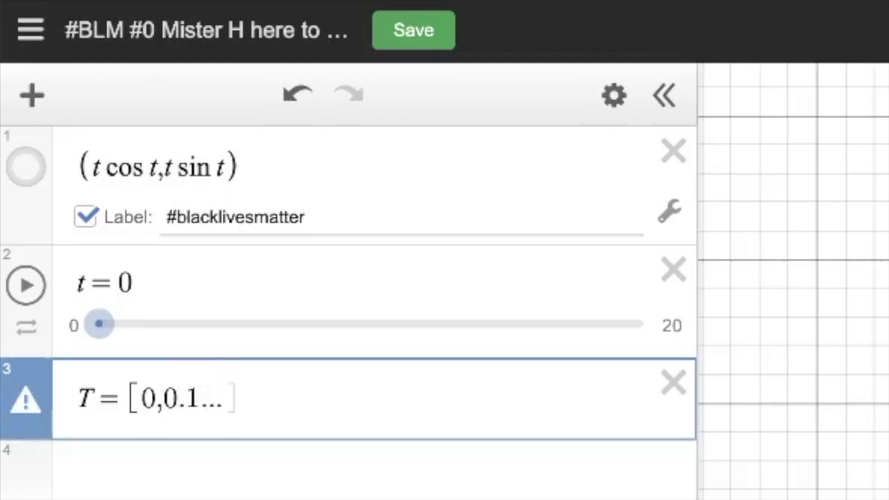
type("t")
key("Right")
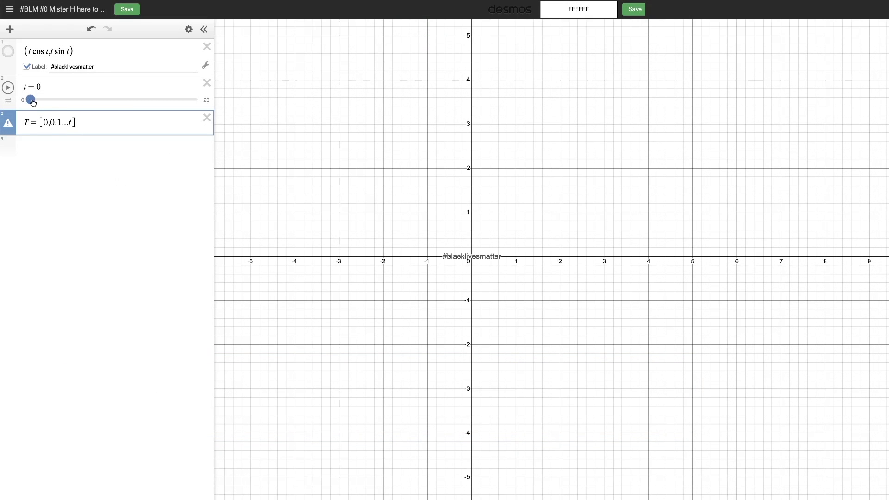
- Set the t slider to 1 and replace every t in the labeled point's coordinates with T, making (T cos T, T sin T)
left_click_drag(33, 103, 41, 104)
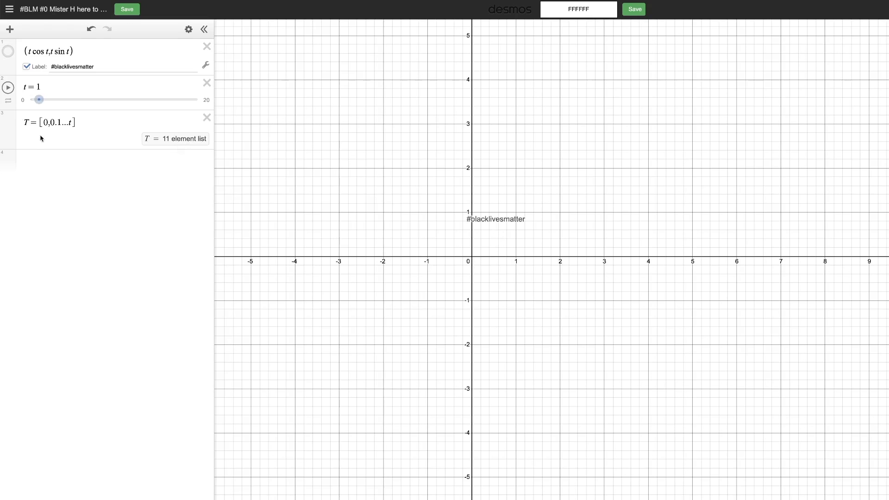
left_click(28, 51)
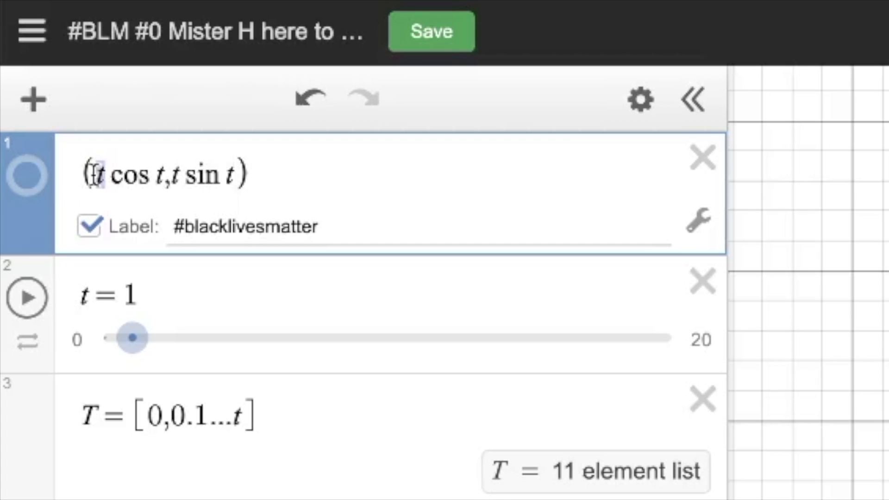
type("T")
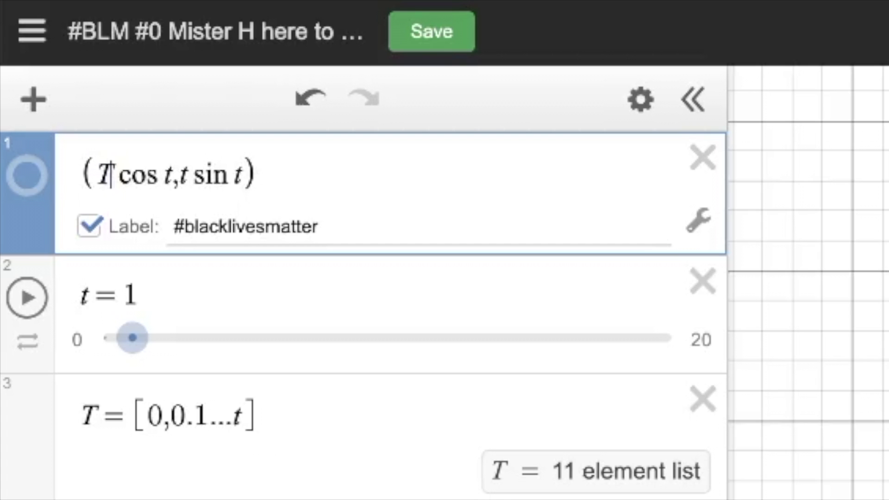
left_click(170, 181)
key("BackSpace")
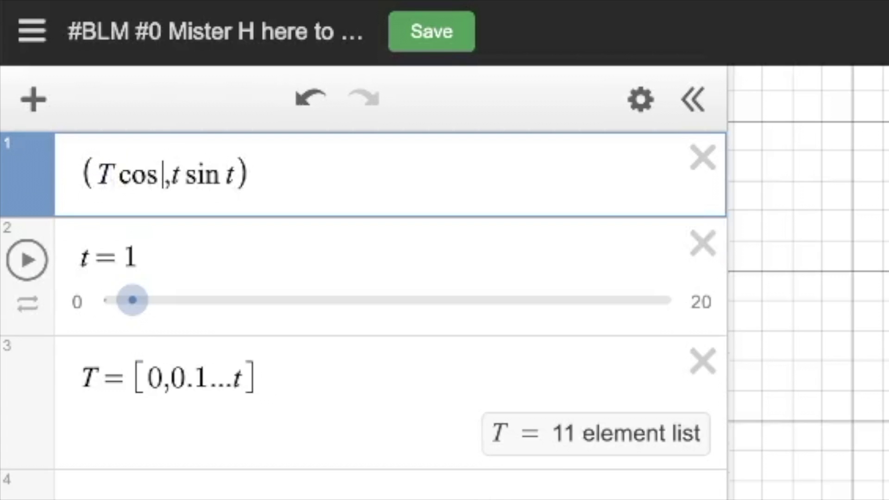
type("T")
left_click(194, 175)
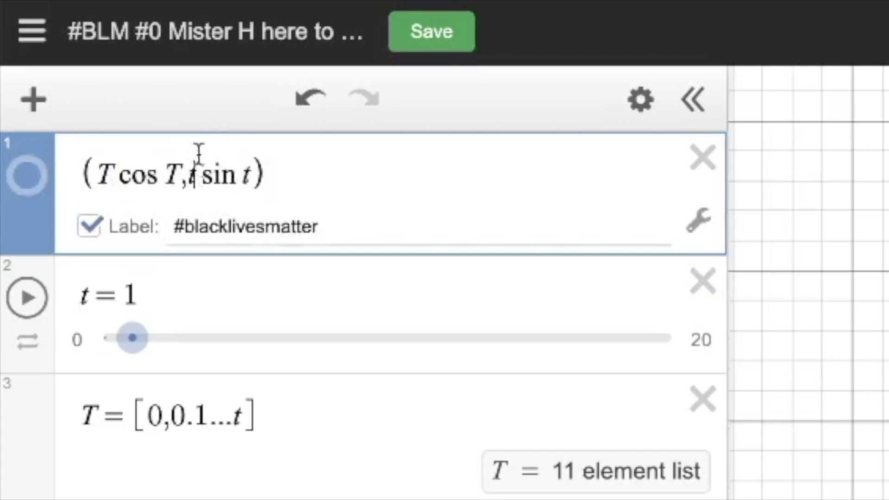
key("BackSpace")
type("T")
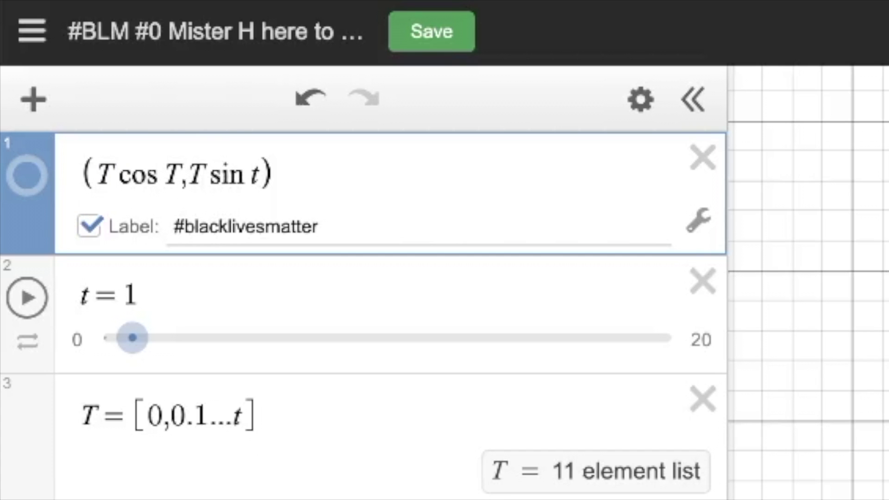
left_click(257, 175)
key("BackSpace")
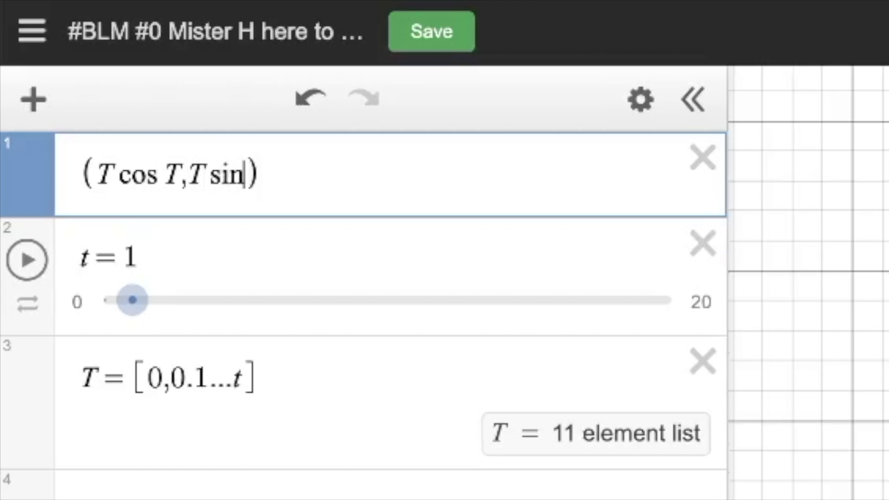
type("T")
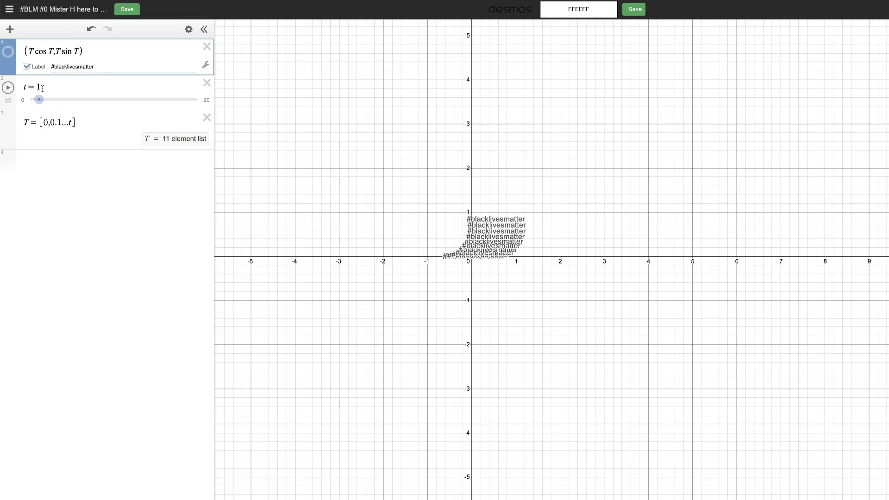
- Set t to 6.7 and scale both coordinates by .3, making (.3T cos T, .3T sin T)
left_click_drag(40, 101, 89, 106)
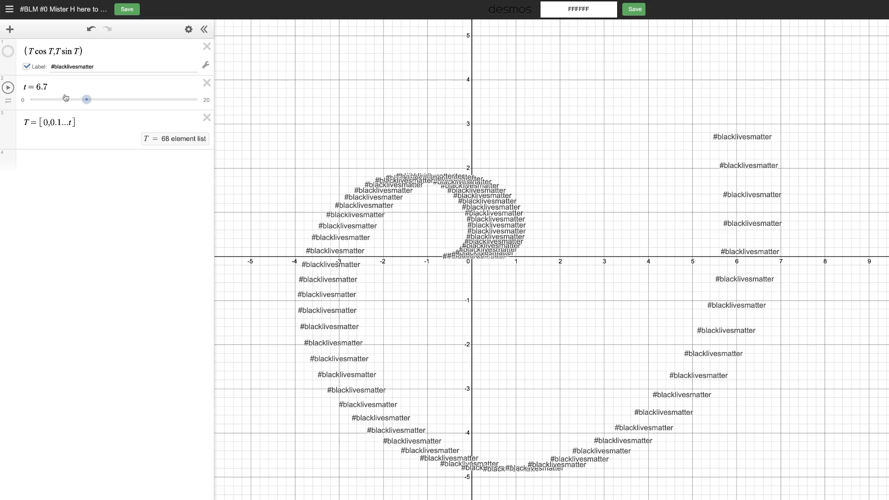
left_click(29, 51)
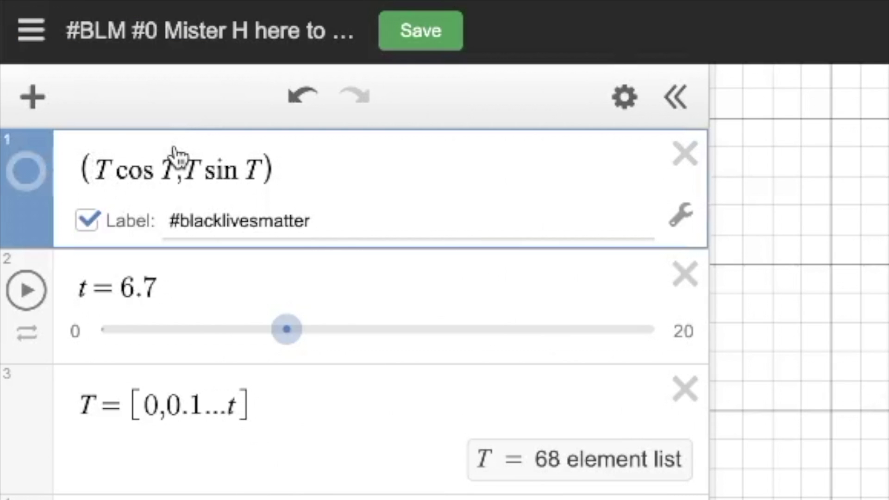
type(".3")
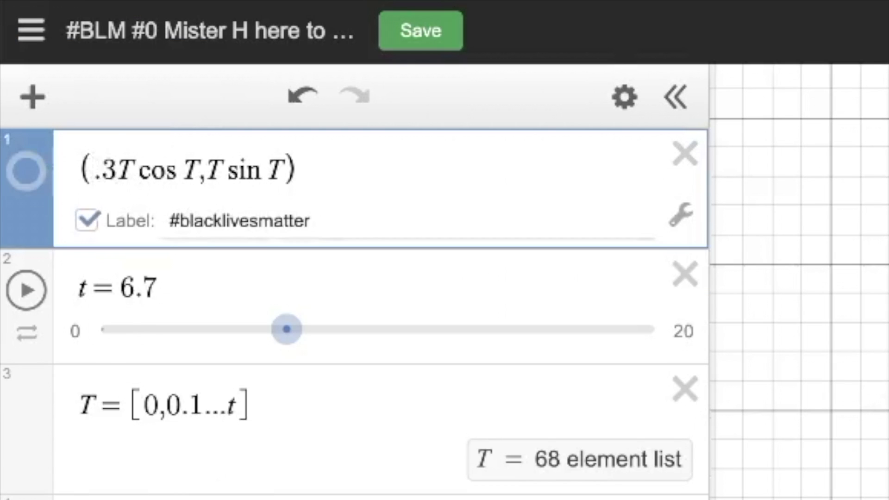
left_click(201, 167)
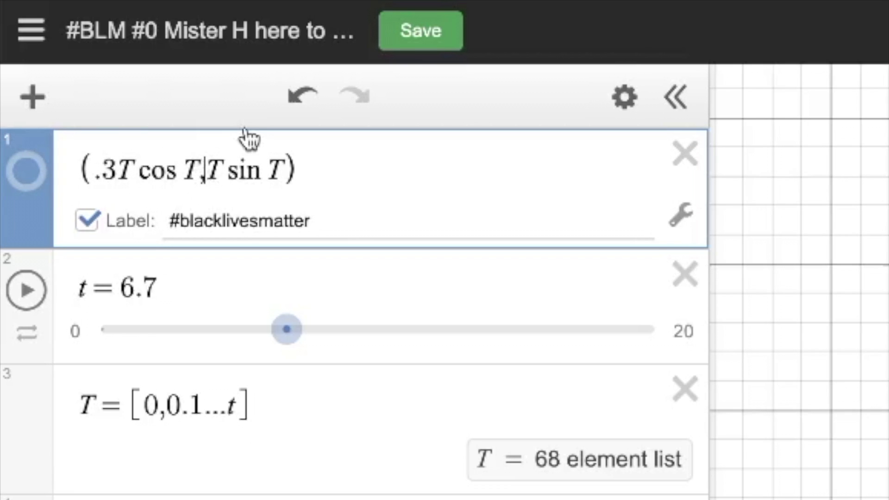
type(".3")
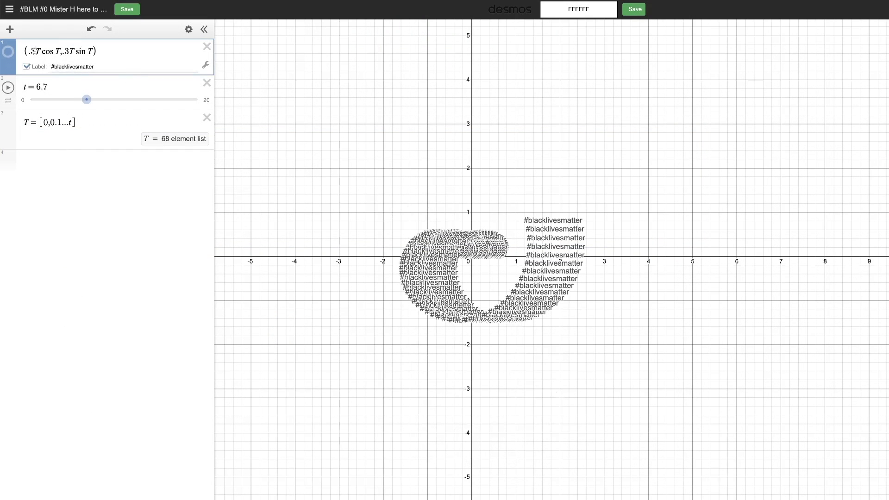
- Try a scale factor of .4 on the x-coordinate, and settle on .2 for both coordinates
key("BackSpace")
type("4")
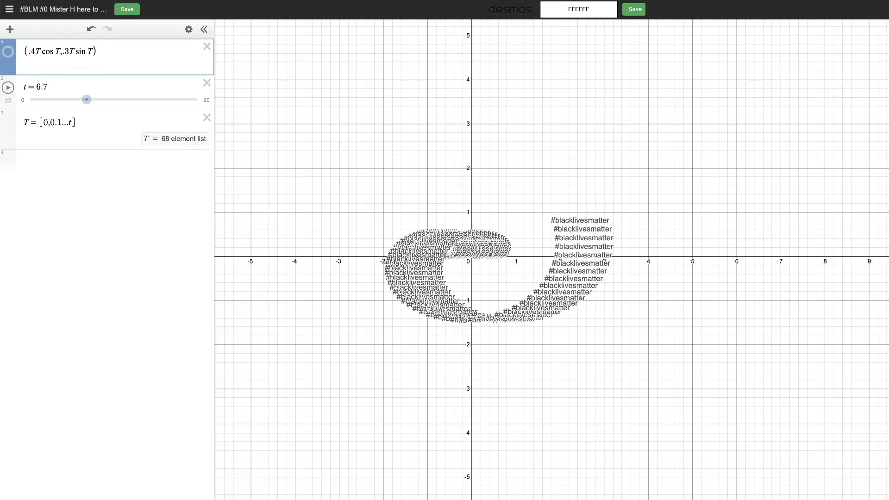
key("BackSpace")
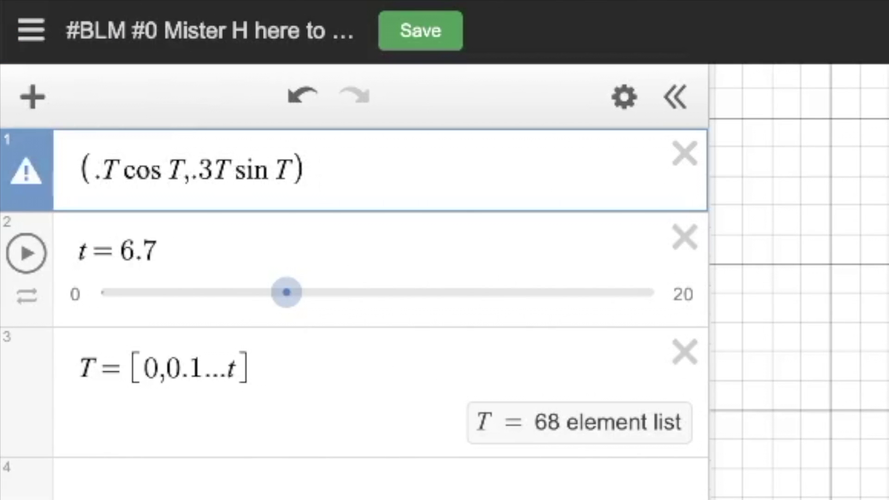
type("2")
left_click(227, 168)
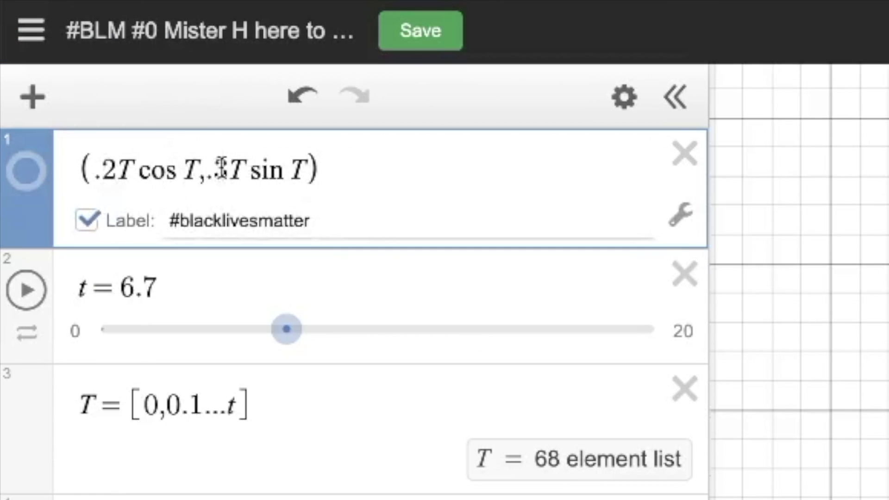
key("BackSpace")
type("2")
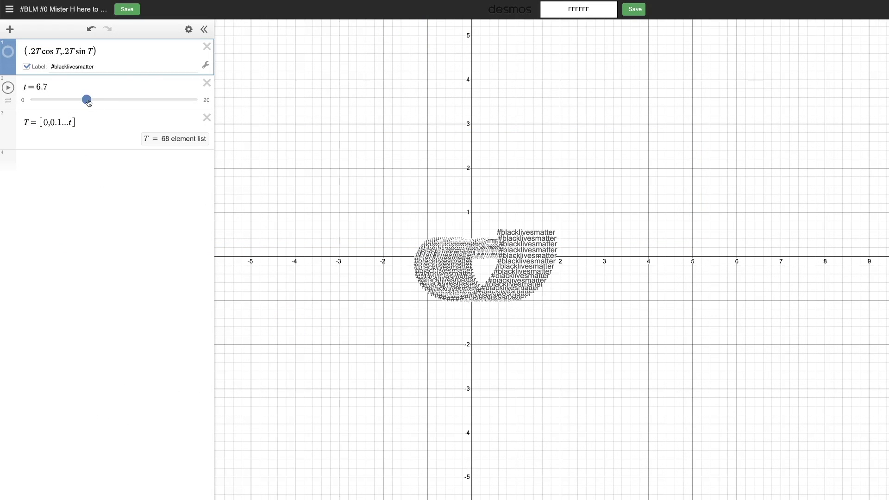
- Set t to its maximum of 20 and examine the full spiral of labels on the graph
left_click_drag(88, 103, 202, 101)
scroll(428, 191, "up", 5)
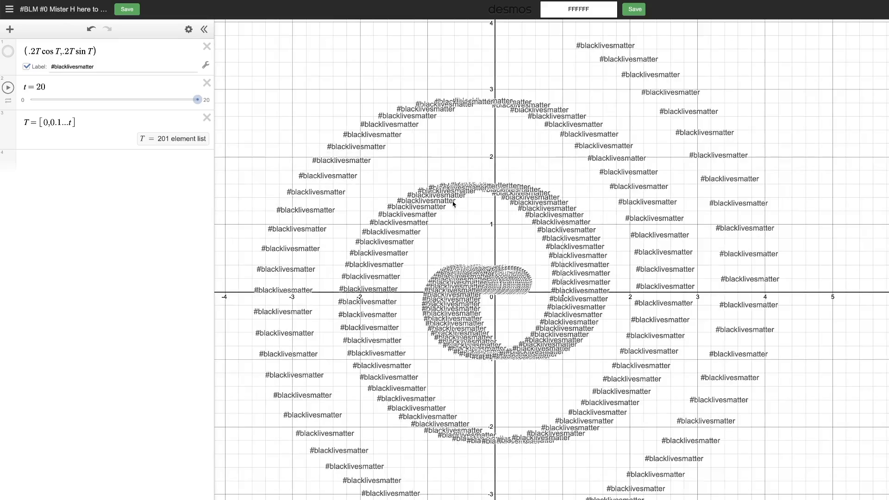
scroll(442, 176, "down", 3)
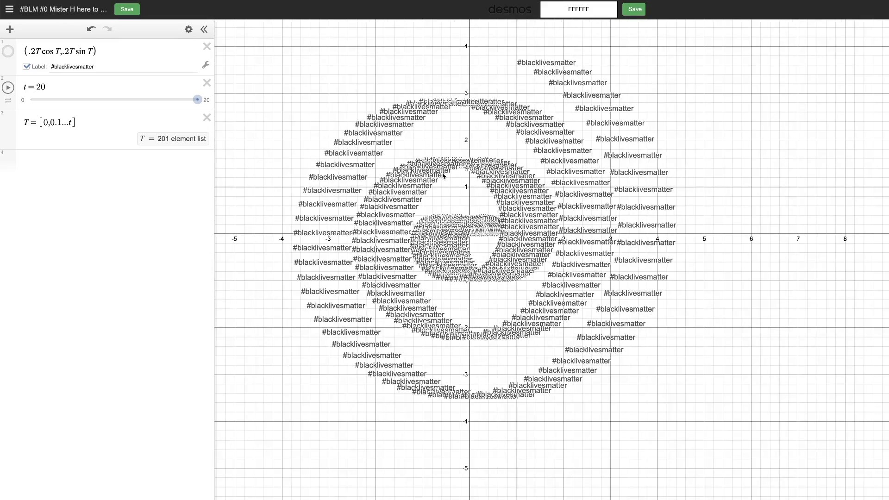
scroll(443, 176, "down", 3)
left_click_drag(458, 187, 416, 226)
scroll(399, 218, "up", 3)
scroll(399, 218, "down", 3)
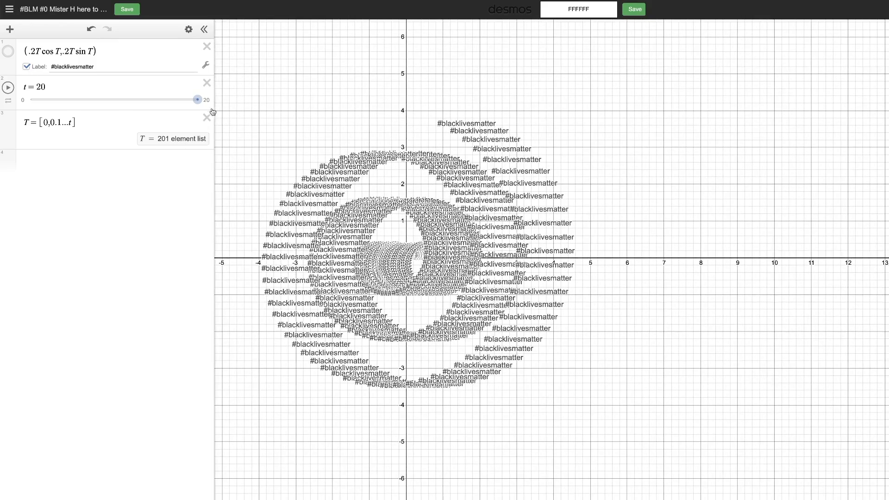
- Lower t to 11.1, change list T to [0,0.15...t] to space out the labels, and return t to 20
left_click_drag(199, 103, 125, 103)
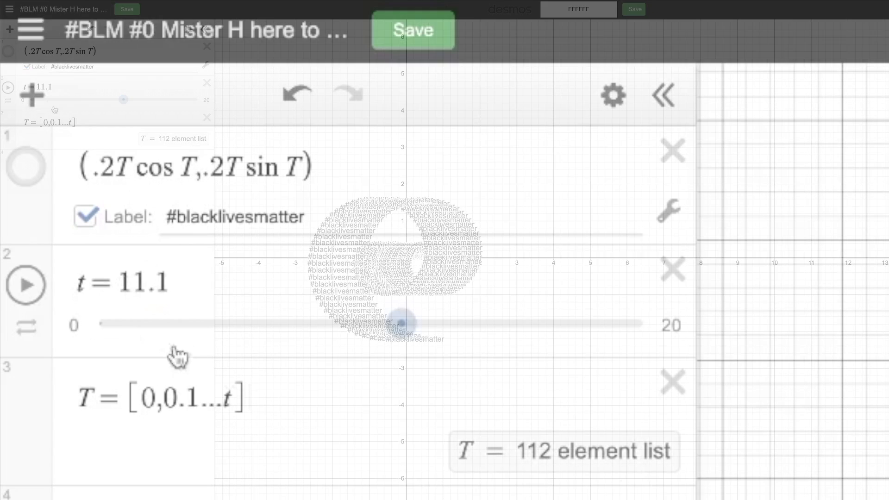
left_click(195, 399)
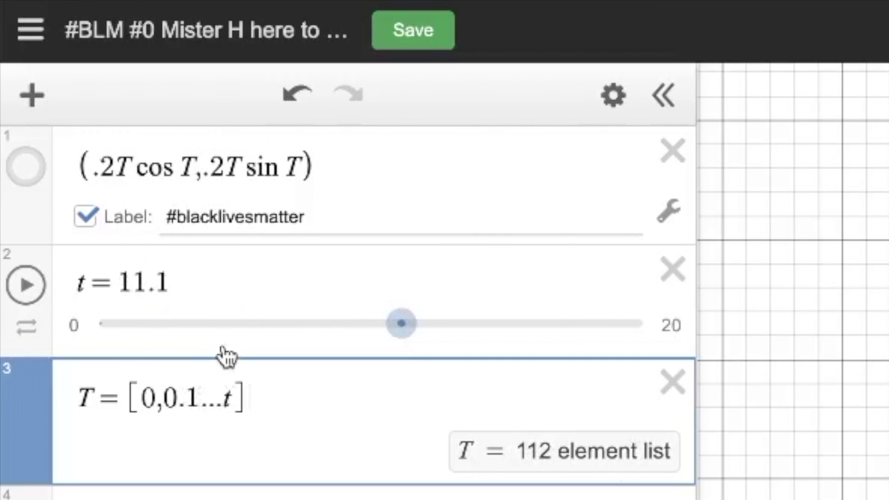
type("5")
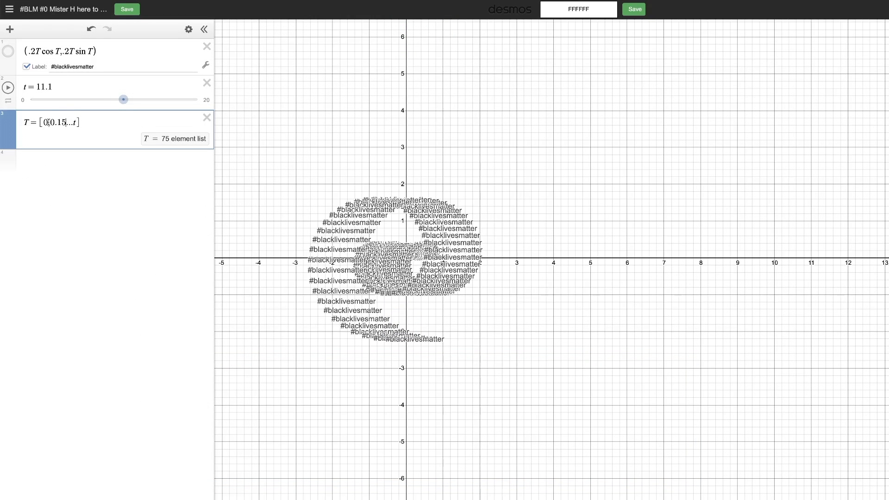
left_click_drag(123, 99, 204, 105)
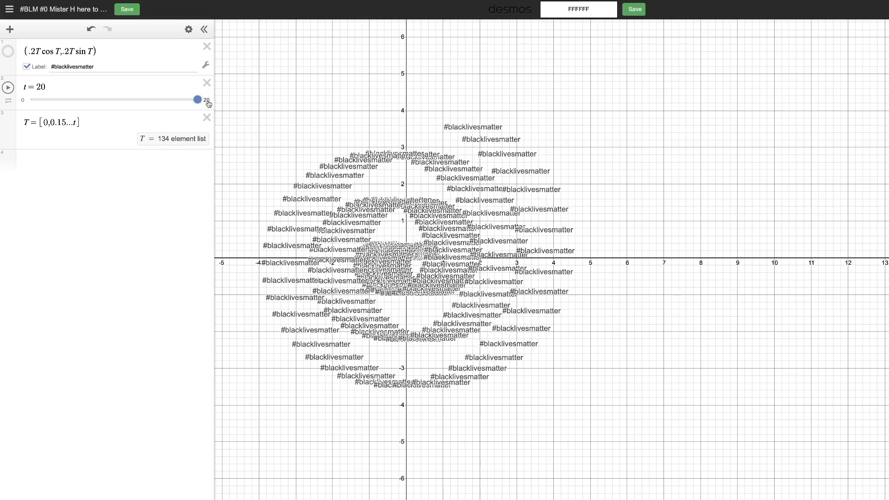
- Raise the t slider's upper limit to 100 and set t to 27.6 to extend the spiral
left_click(207, 101)
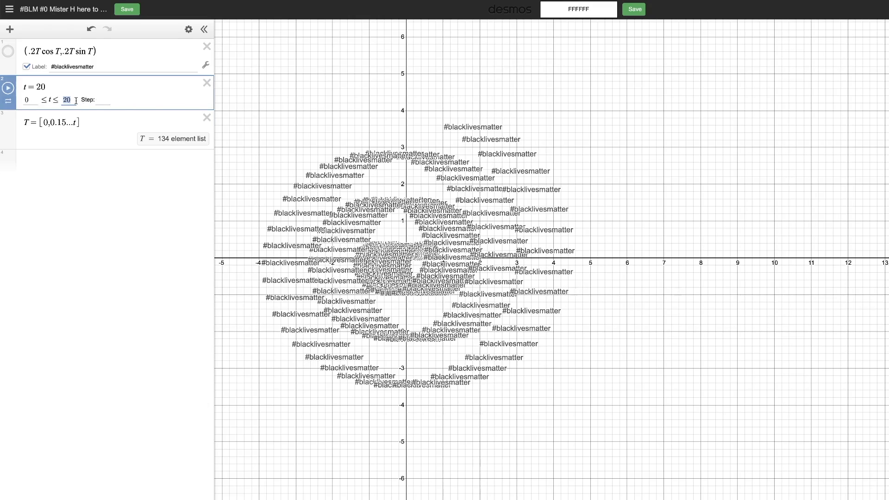
type("100")
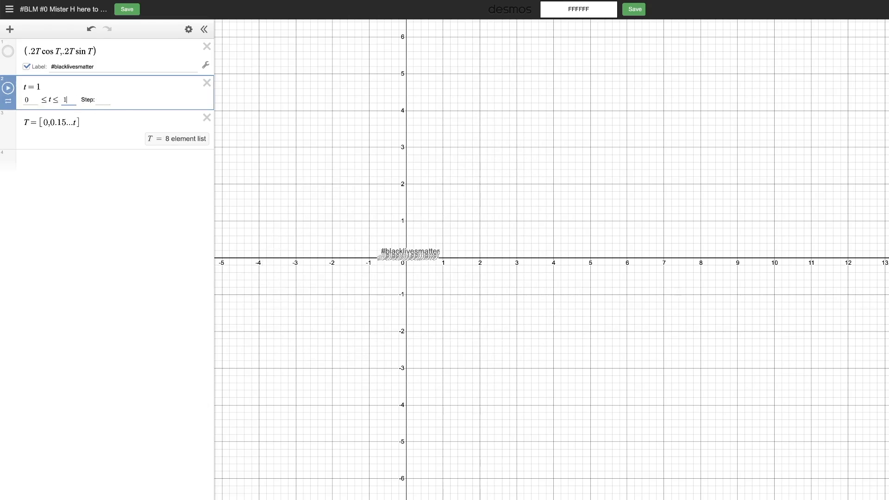
left_click(97, 138)
left_click_drag(64, 100, 75, 123)
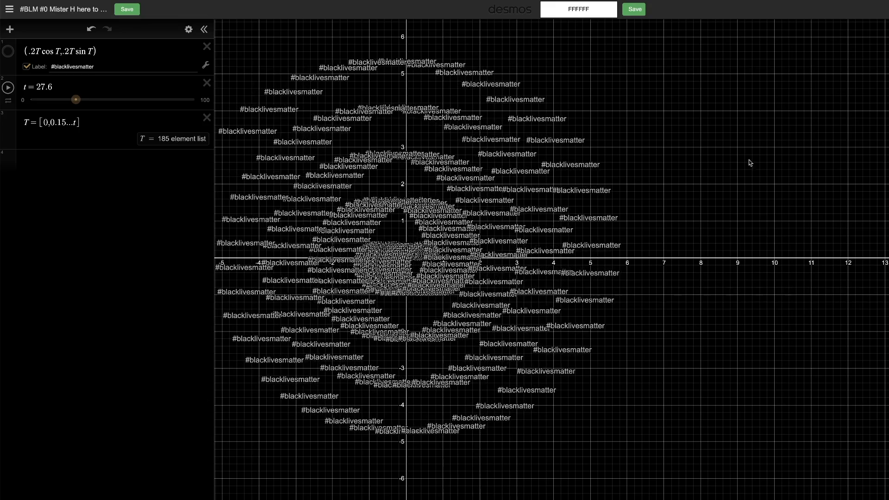
- Reset t to 0, try the 0.75x animation speed, and play the slider animation at 1x
left_click_drag(670, 207, 691, 207)
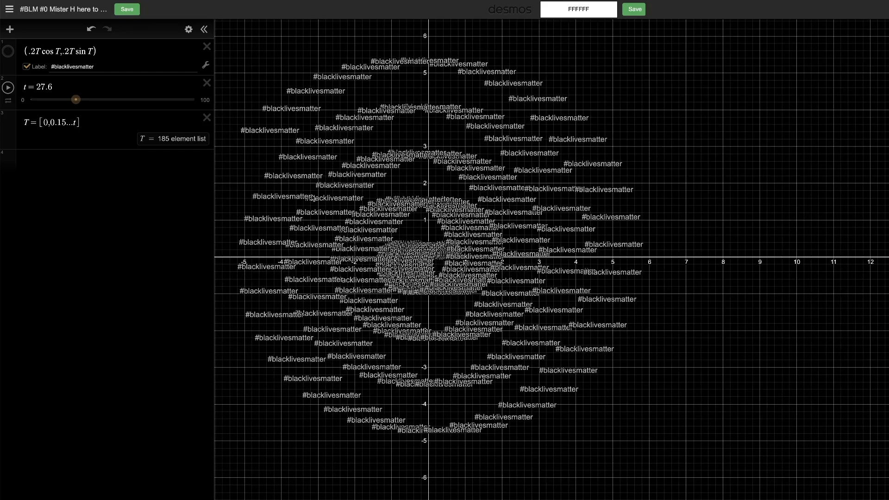
left_click_drag(76, 101, 11, 98)
left_click(8, 92)
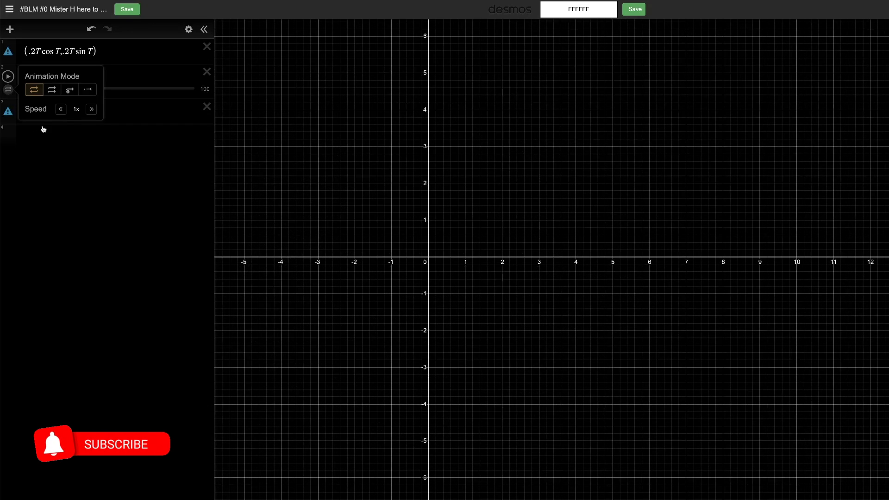
left_click(60, 110)
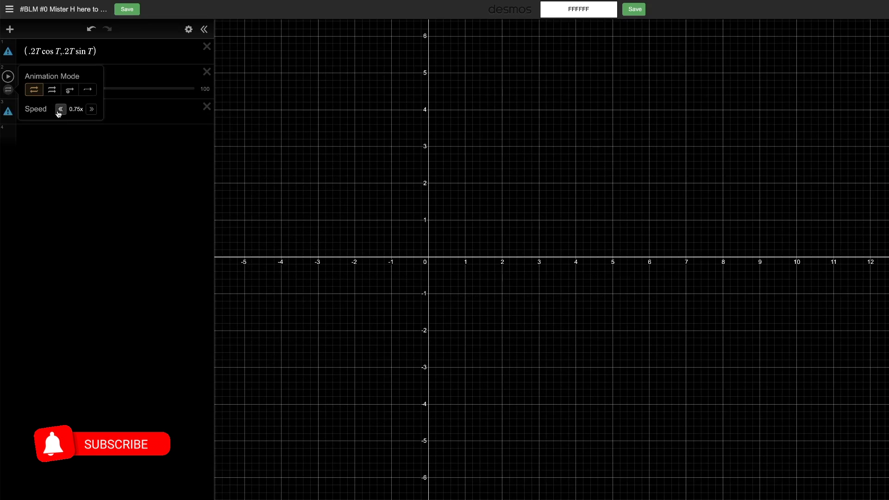
left_click(92, 110)
left_click(69, 130)
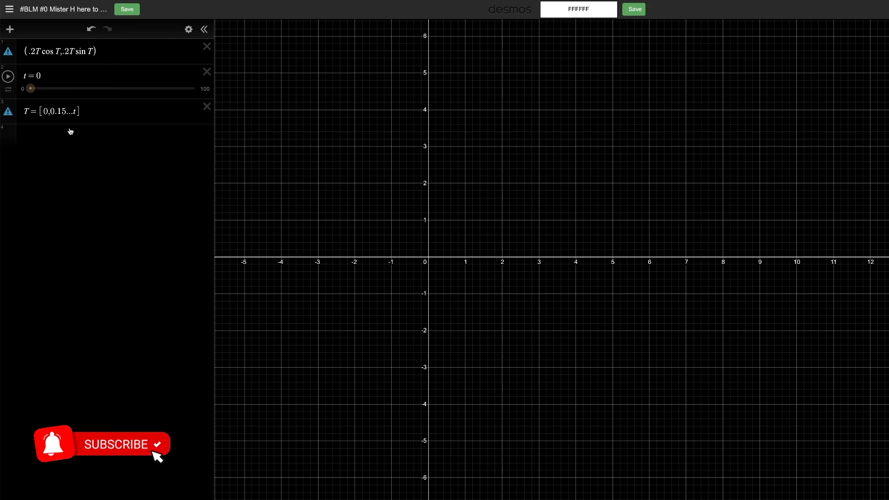
left_click(9, 80)
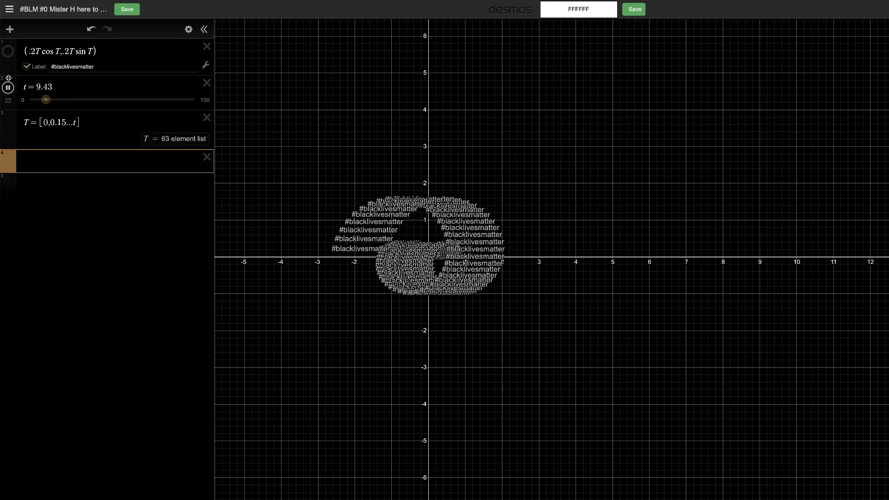